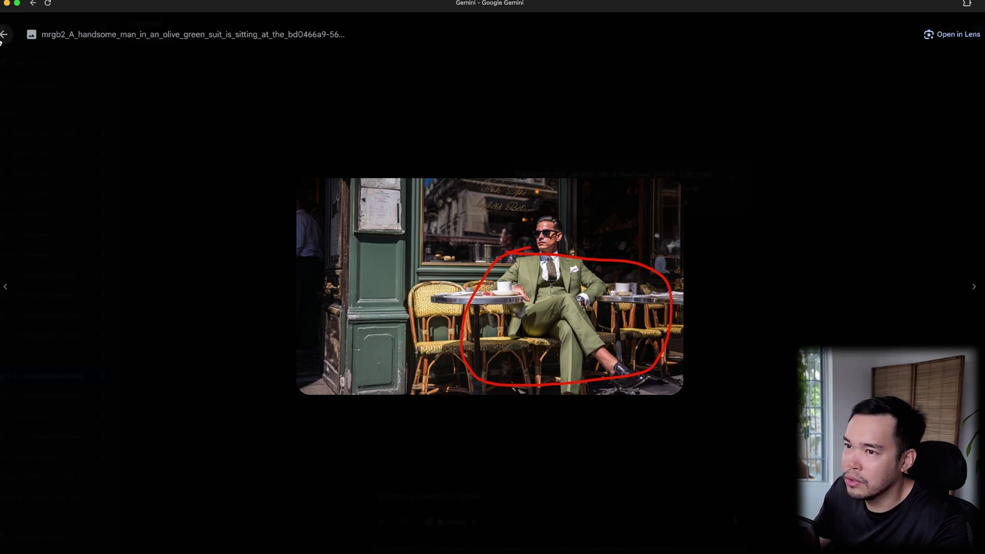
# Expand the knight prompt and underline its aesthetic, lighting and 'keep everything else the same' phrases
pyautogui.click(4, 35)
pyautogui.click(731, 177)
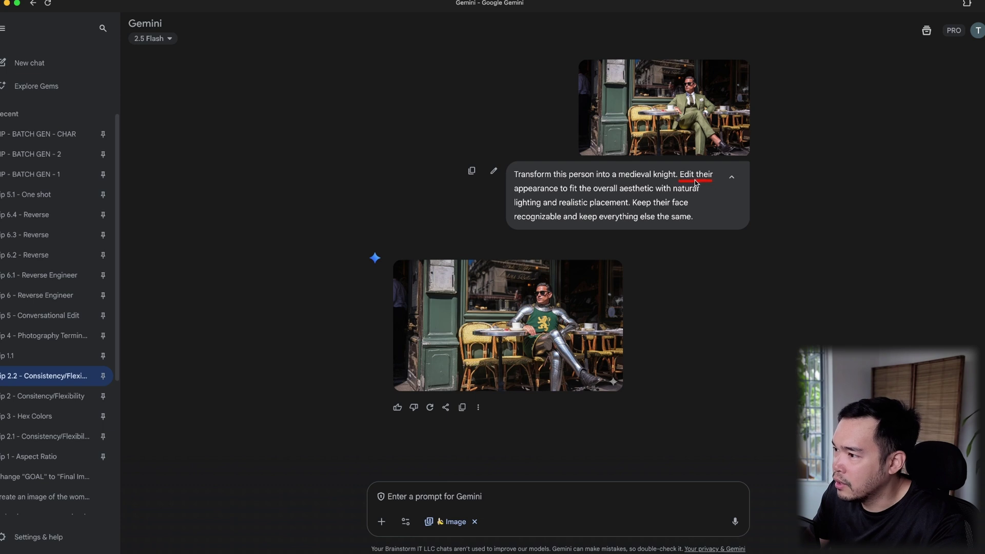
pyautogui.moveTo(536, 194); pyautogui.dragTo(700, 196)
pyautogui.moveTo(520, 209); pyautogui.dragTo(695, 212)
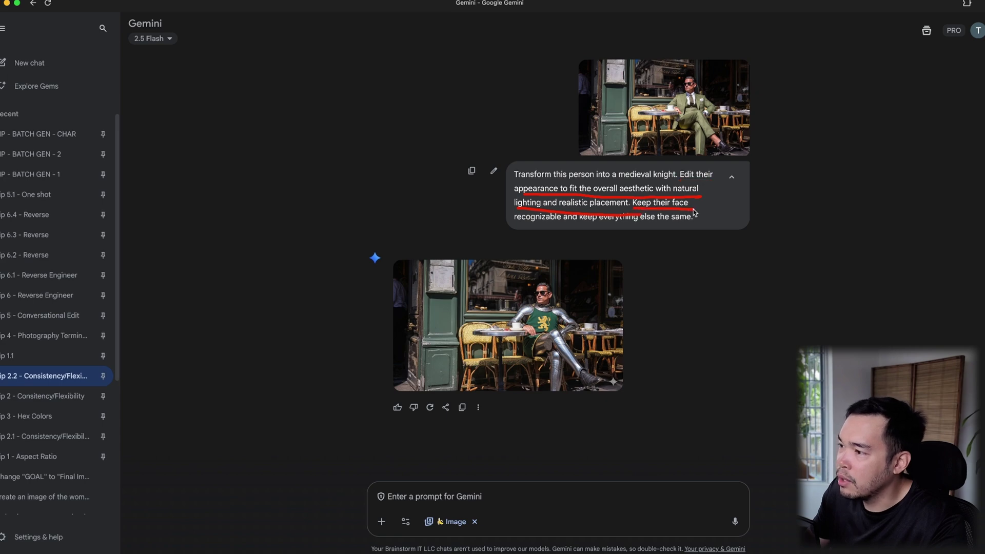
pyautogui.moveTo(516, 227); pyautogui.dragTo(709, 224)
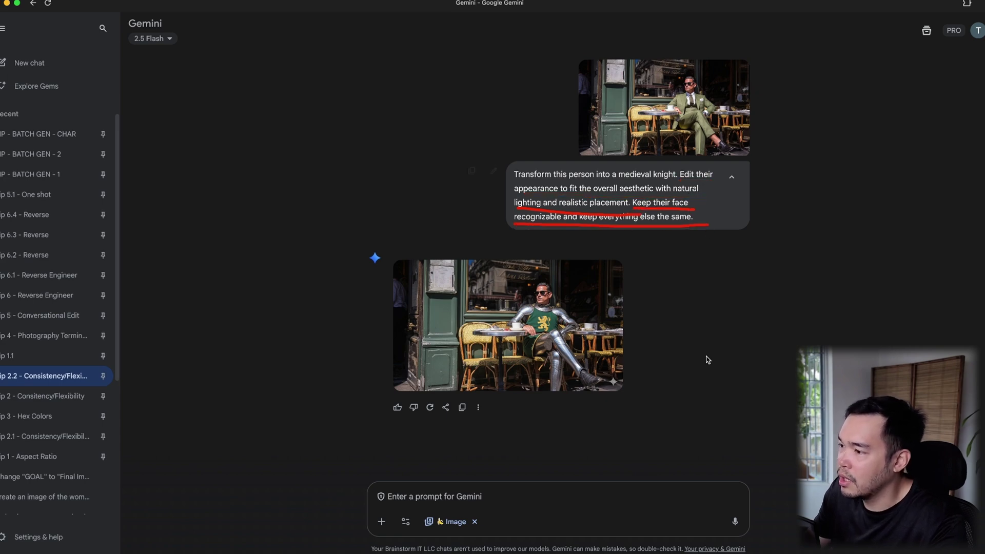
# Open the knight result full screen and mark the armour on his body, shoulder and leg
pyautogui.click(559, 354)
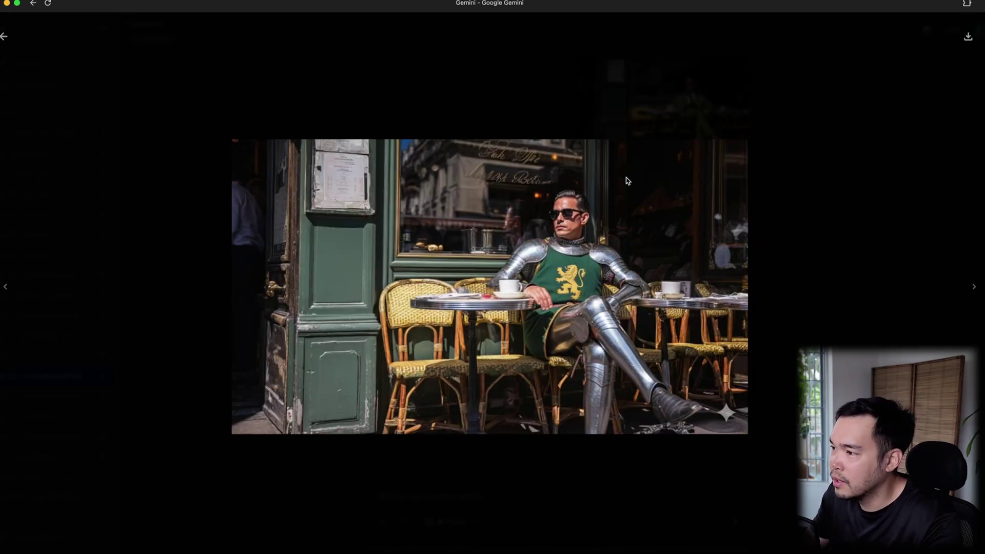
pyautogui.moveTo(539, 235)
pyautogui.mouseDown()
pyautogui.moveTo(523, 312)
pyautogui.moveTo(575, 436)
pyautogui.moveTo(726, 409)
pyautogui.moveTo(635, 320)
pyautogui.moveTo(647, 260)
pyautogui.moveTo(600, 238)
pyautogui.moveTo(525, 247)
pyautogui.moveTo(512, 285)
pyautogui.mouseUp()
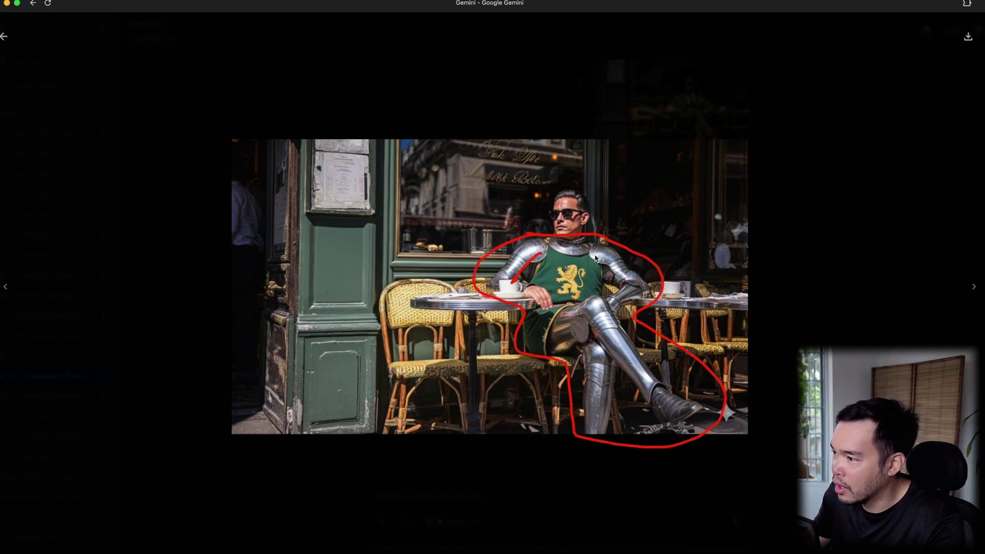
pyautogui.moveTo(595, 258); pyautogui.dragTo(622, 285)
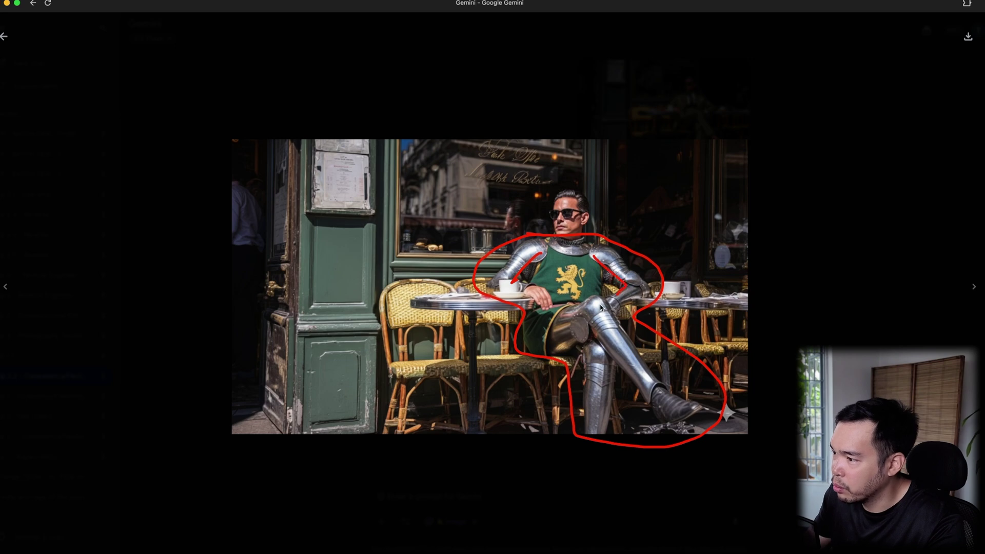
pyautogui.moveTo(600, 337); pyautogui.dragTo(661, 410)
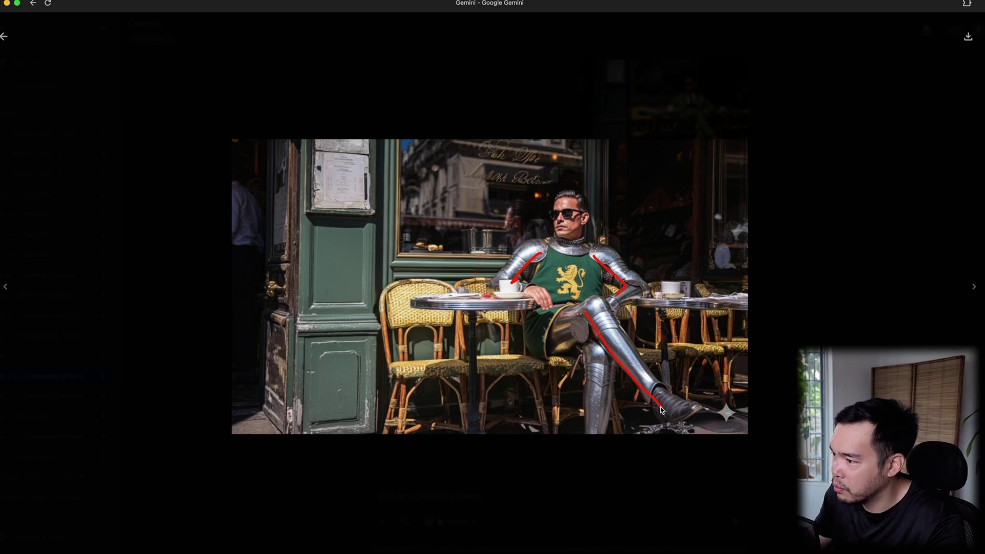
# Mark the unchanged café background, doorway and chairs, then trace the knight's armour again
pyautogui.moveTo(274, 136); pyautogui.dragTo(424, 261)
pyautogui.moveTo(218, 131); pyautogui.dragTo(398, 291)
pyautogui.moveTo(286, 112)
pyautogui.mouseDown()
pyautogui.moveTo(437, 235)
pyautogui.moveTo(494, 265)
pyautogui.mouseUp()
pyautogui.moveTo(301, 276); pyautogui.dragTo(430, 383)
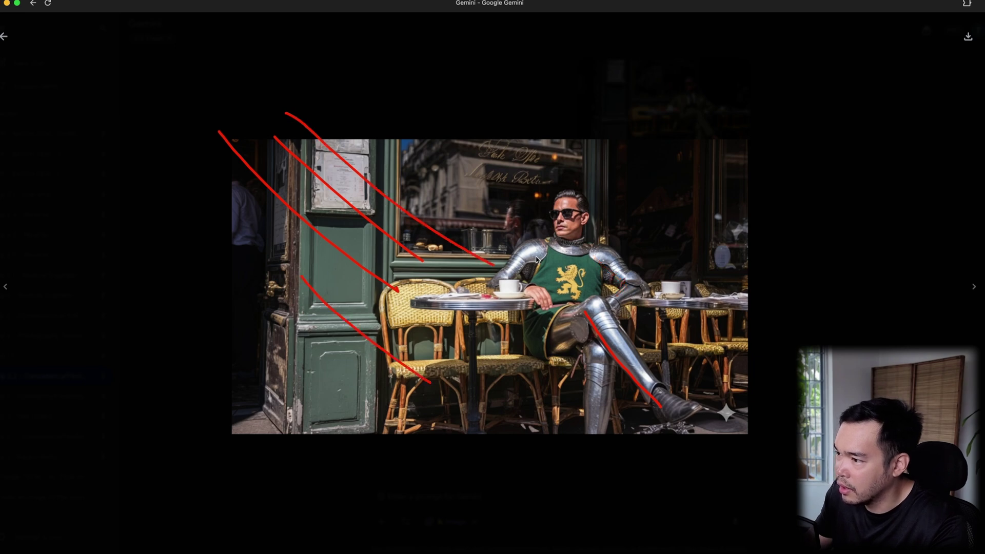
pyautogui.moveTo(541, 254); pyautogui.dragTo(514, 274)
pyautogui.moveTo(587, 318); pyautogui.dragTo(664, 390)
pyautogui.moveTo(599, 362); pyautogui.dragTo(603, 437)
pyautogui.moveTo(622, 304)
pyautogui.mouseDown()
pyautogui.moveTo(650, 281)
pyautogui.moveTo(602, 246)
pyautogui.moveTo(532, 247)
pyautogui.moveTo(492, 272)
pyautogui.mouseUp()
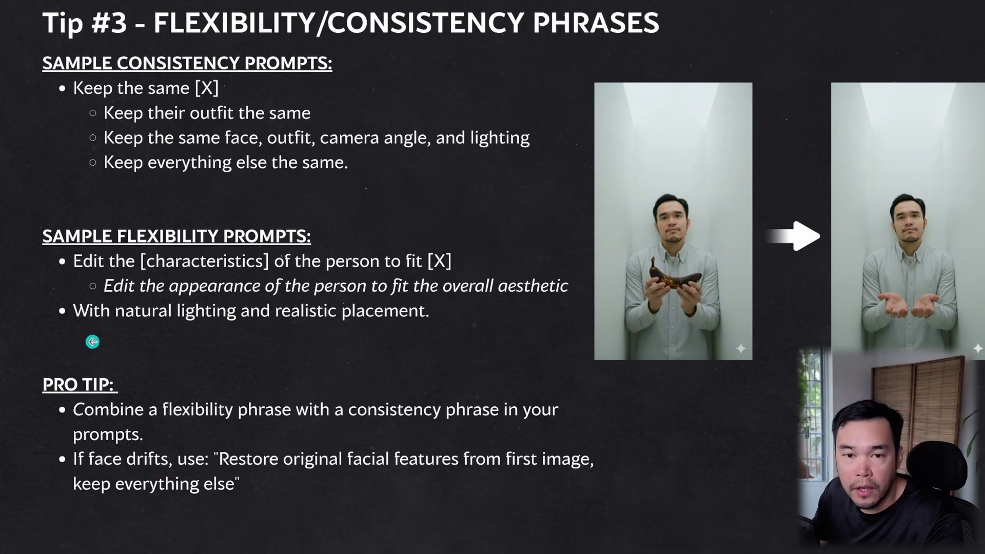
# Underline the Pro Tip: if the face drifts, restore original facial features and keep everything else
pyautogui.moveTo(70, 473); pyautogui.dragTo(163, 471)
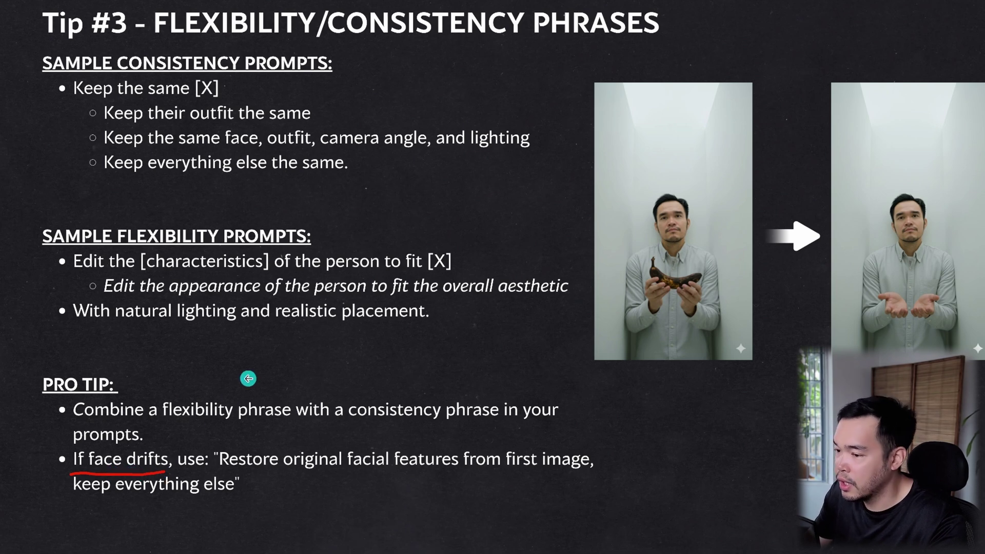
pyautogui.moveTo(223, 474); pyautogui.dragTo(595, 467)
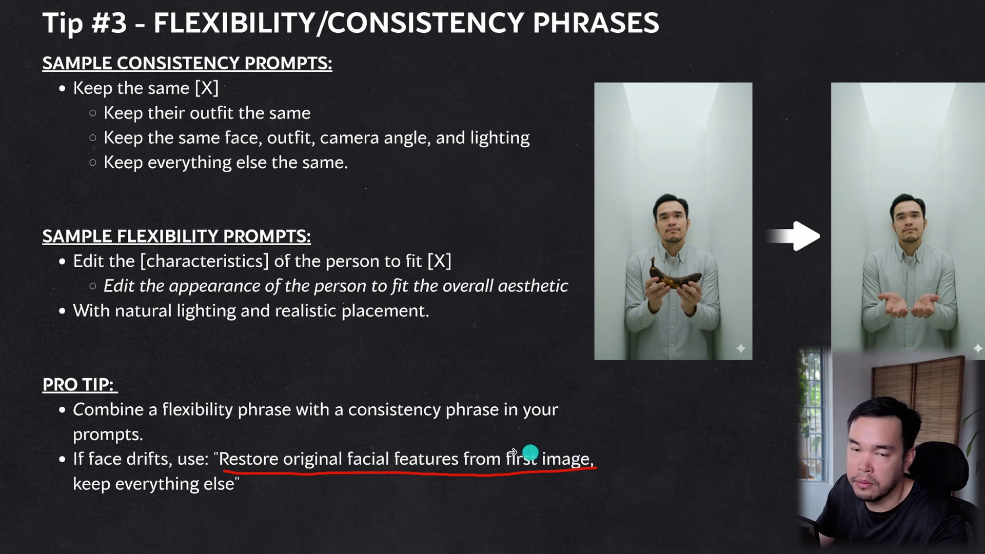
pyautogui.moveTo(78, 500); pyautogui.dragTo(245, 503)
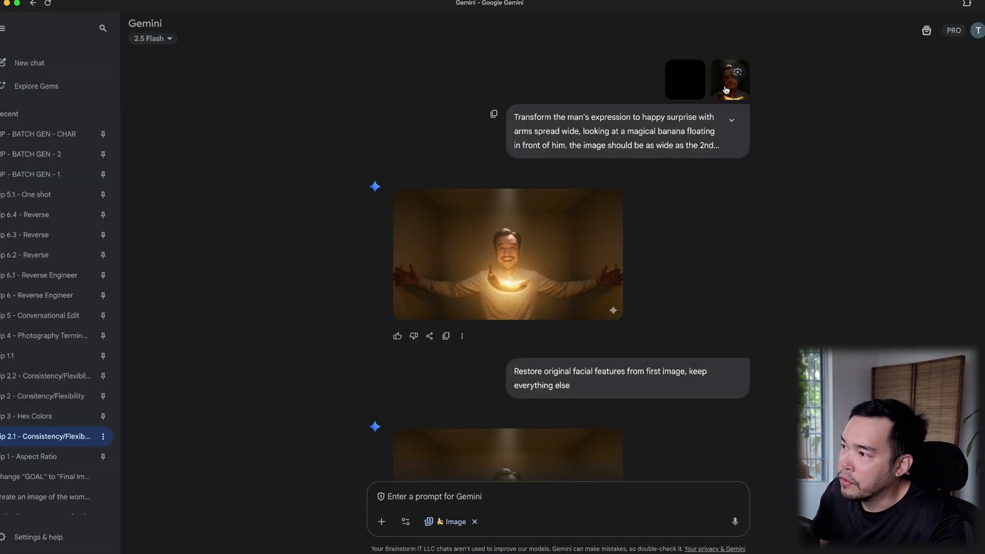
# View the uploaded banana photo, then expand the prompt and underline the happy surprise expression request
pyautogui.click(726, 90)
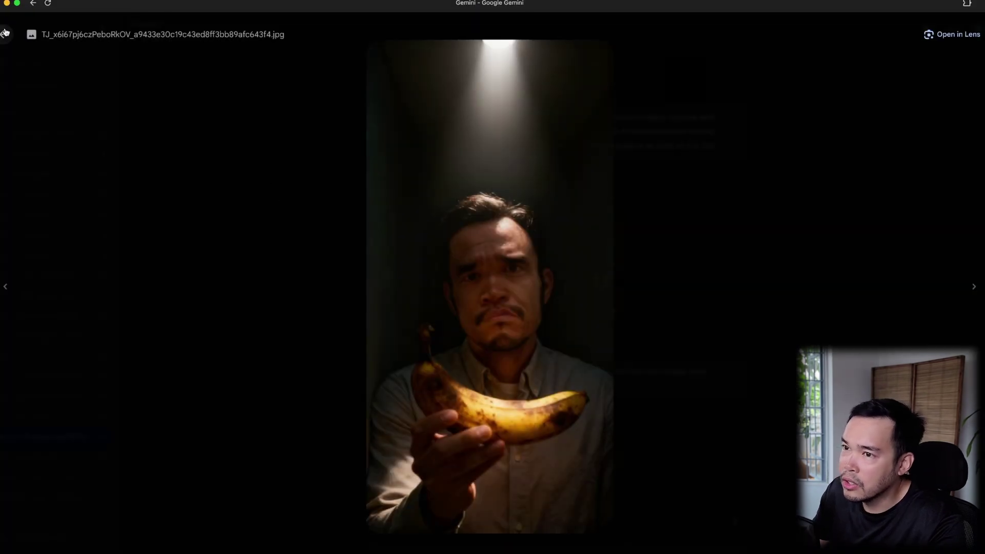
pyautogui.click(4, 34)
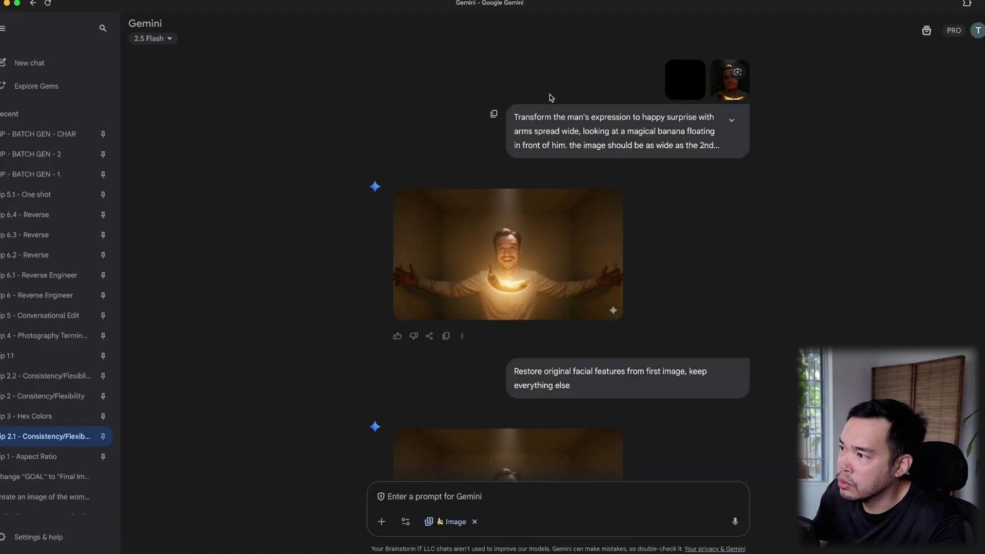
pyautogui.click(732, 121)
pyautogui.moveTo(581, 126); pyautogui.dragTo(702, 124)
# Open the generated banana image and circle the man's face and the glowing banana
pyautogui.click(514, 273)
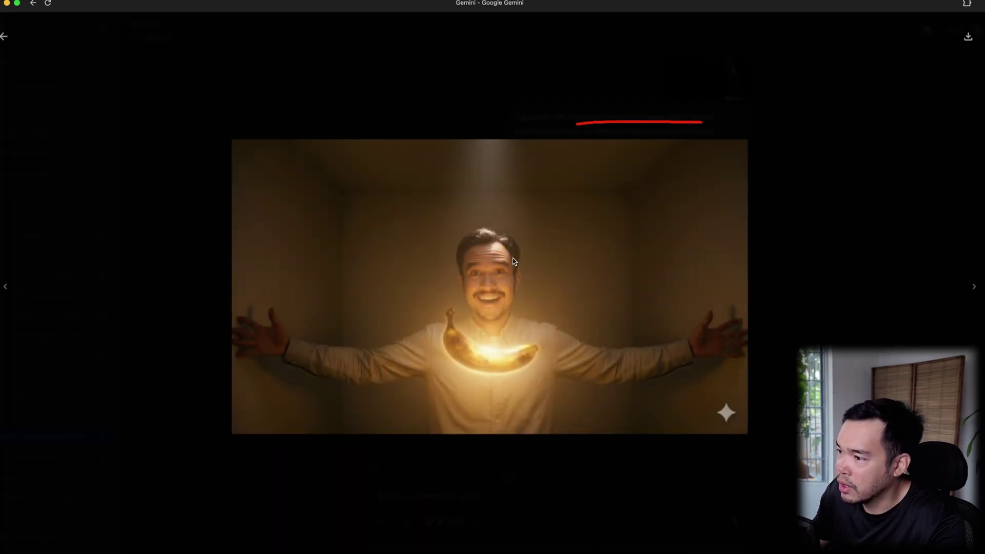
pyautogui.moveTo(475, 213)
pyautogui.mouseDown()
pyautogui.moveTo(499, 331)
pyautogui.moveTo(455, 201)
pyautogui.moveTo(479, 339)
pyautogui.moveTo(495, 178)
pyautogui.moveTo(414, 196)
pyautogui.mouseUp()
pyautogui.press('Escape')
# Underline the restore-facial-features prompt and compare the restored face with the original photo
pyautogui.scroll(-5, 703, 257)
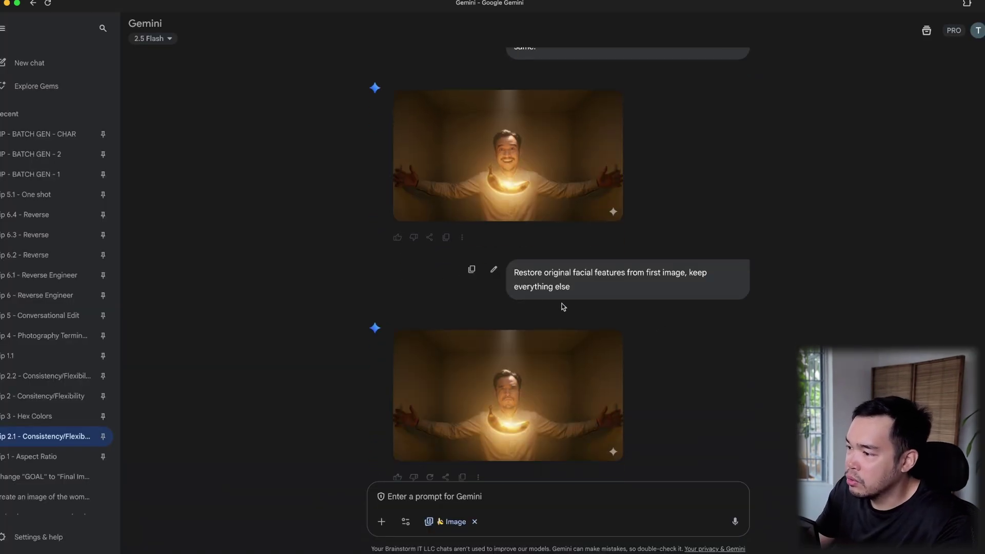
pyautogui.moveTo(511, 283); pyautogui.dragTo(701, 279)
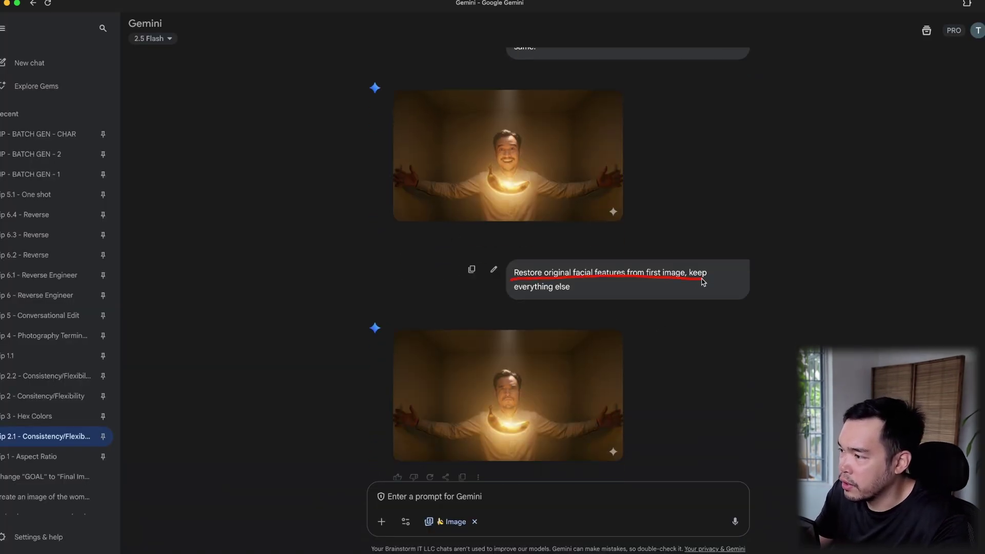
pyautogui.click(509, 396)
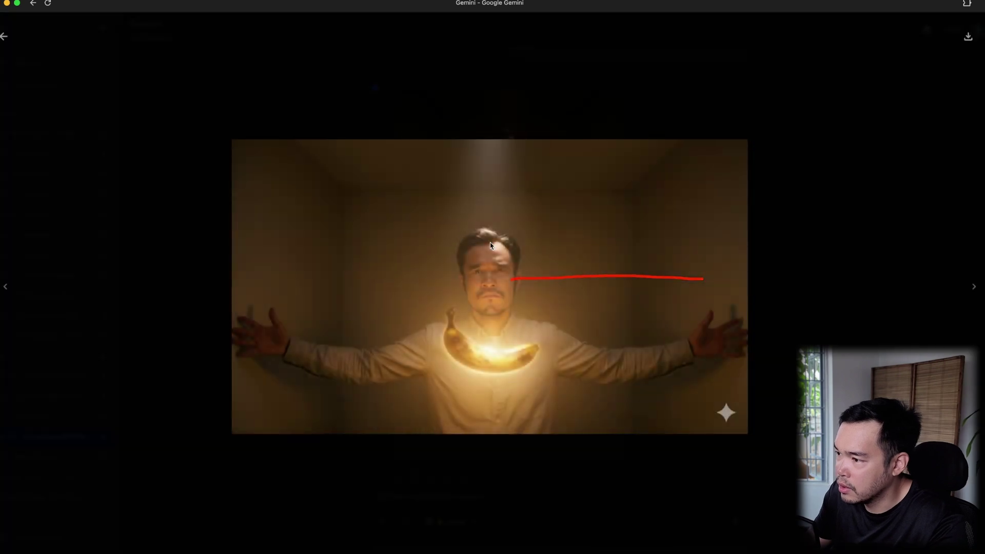
pyautogui.moveTo(456, 313)
pyautogui.mouseDown()
pyautogui.moveTo(565, 245)
pyautogui.moveTo(471, 222)
pyautogui.mouseUp()
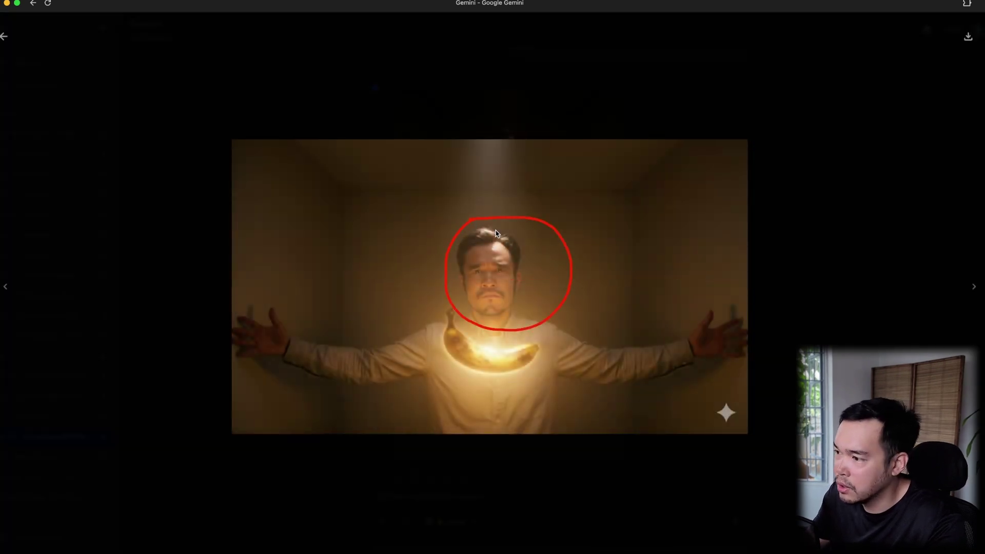
pyautogui.moveTo(412, 308)
pyautogui.mouseDown()
pyautogui.moveTo(568, 335)
pyautogui.moveTo(563, 316)
pyautogui.mouseUp()
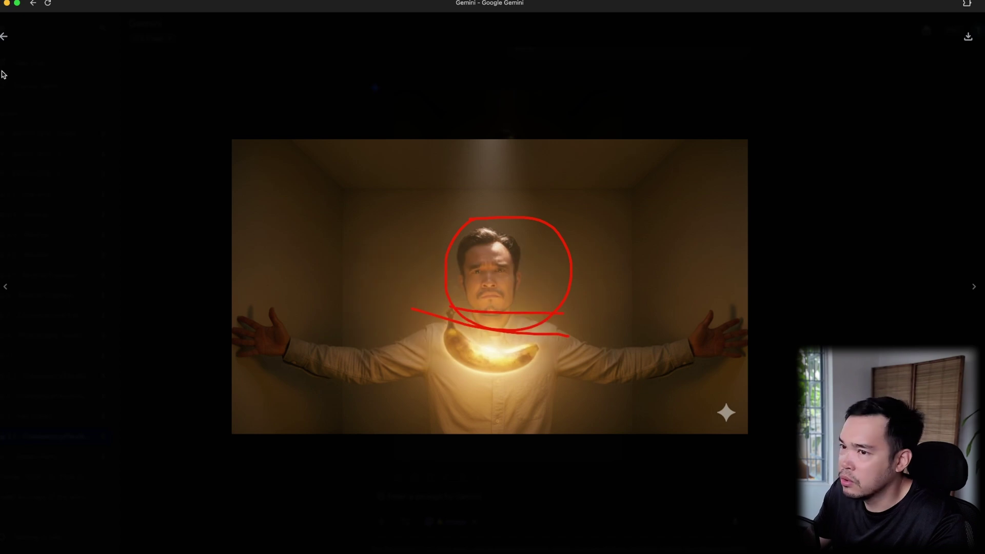
pyautogui.press('Escape')
pyautogui.click(726, 95)
pyautogui.moveTo(416, 323); pyautogui.dragTo(644, 409)
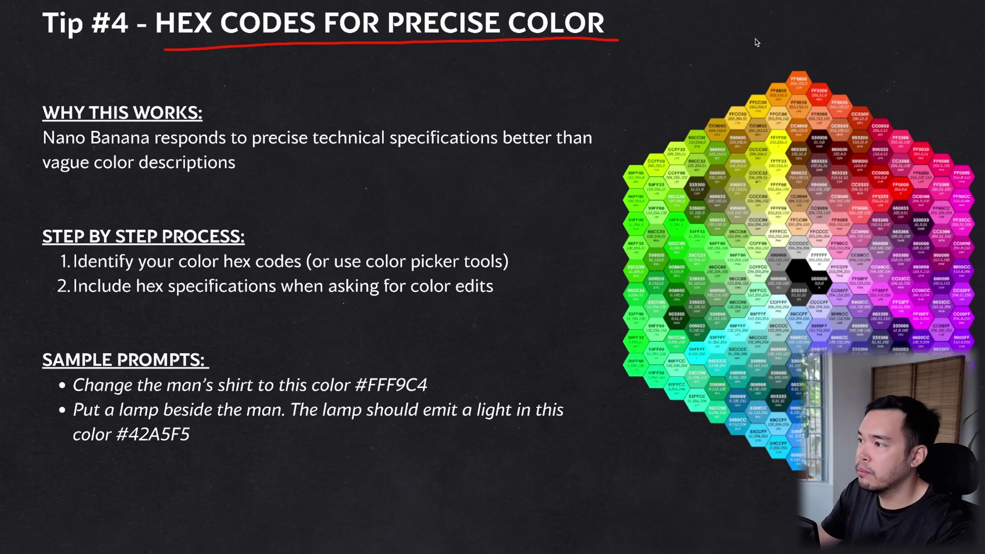
# Annotate the hex codes slide's identify and include steps, technical specifications and vague color descriptions
pyautogui.moveTo(760, 48)
pyautogui.mouseDown()
pyautogui.moveTo(694, 79)
pyautogui.moveTo(582, 211)
pyautogui.moveTo(580, 319)
pyautogui.moveTo(611, 397)
pyautogui.moveTo(787, 485)
pyautogui.mouseUp()
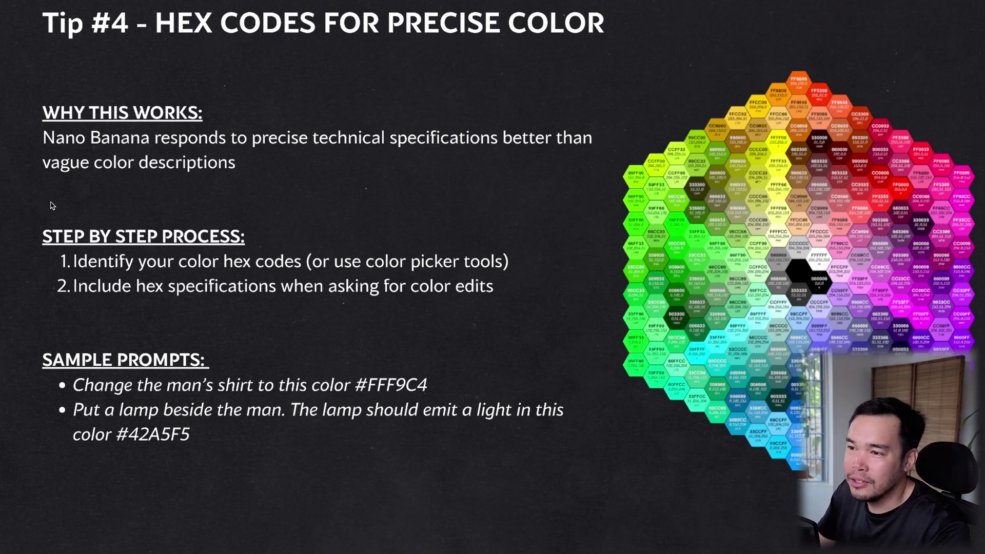
pyautogui.moveTo(73, 277); pyautogui.dragTo(313, 280)
pyautogui.moveTo(65, 298); pyautogui.dragTo(557, 297)
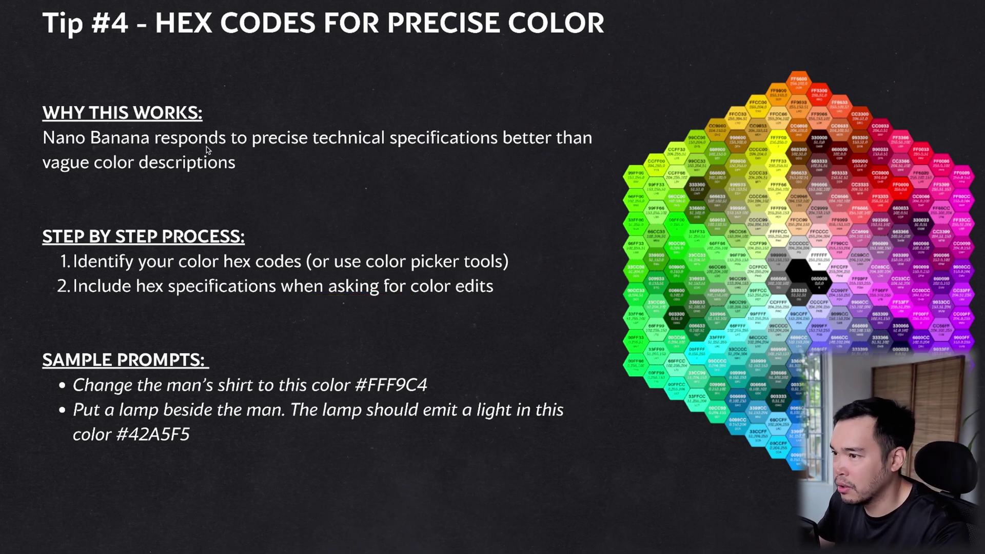
pyautogui.moveTo(331, 149); pyautogui.dragTo(481, 152)
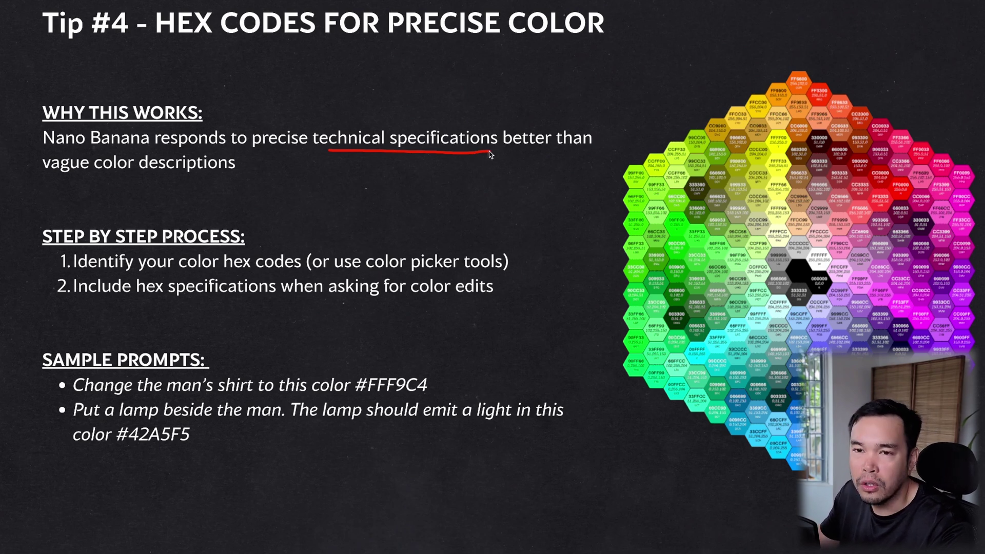
pyautogui.moveTo(51, 183)
pyautogui.mouseDown()
pyautogui.moveTo(203, 172)
pyautogui.moveTo(275, 183)
pyautogui.mouseUp()
pyautogui.moveTo(688, 50)
pyautogui.mouseDown()
pyautogui.moveTo(568, 90)
pyautogui.moveTo(582, 145)
pyautogui.moveTo(735, 157)
pyautogui.moveTo(797, 108)
pyautogui.moveTo(778, 51)
pyautogui.moveTo(675, 39)
pyautogui.mouseUp()
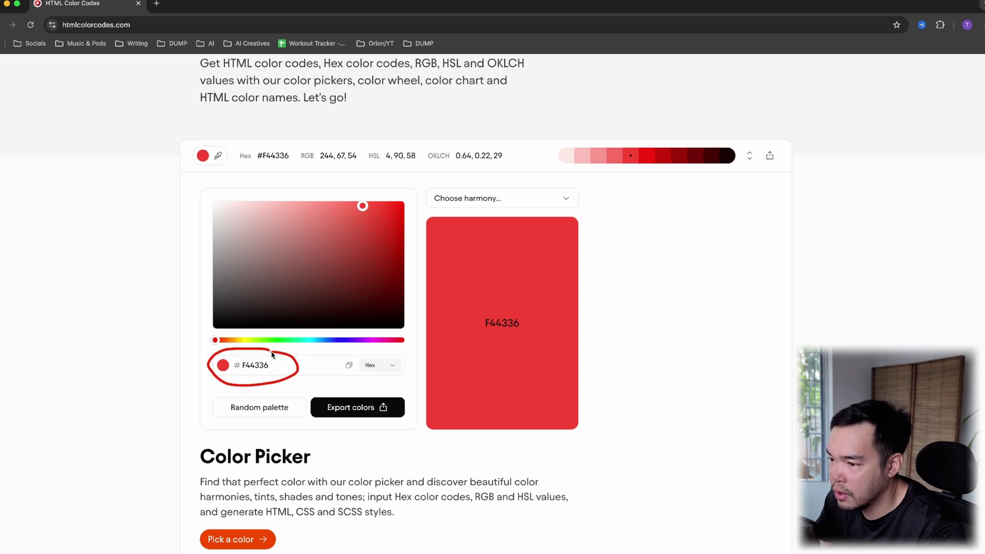
# Mark the red F44336 swatch, the #FFF9C4 code in the prompt and the pale yellow shirt
pyautogui.moveTo(433, 232)
pyautogui.mouseDown()
pyautogui.moveTo(429, 376)
pyautogui.moveTo(452, 440)
pyautogui.moveTo(588, 430)
pyautogui.moveTo(632, 330)
pyautogui.moveTo(593, 221)
pyautogui.moveTo(422, 214)
pyautogui.mouseUp()
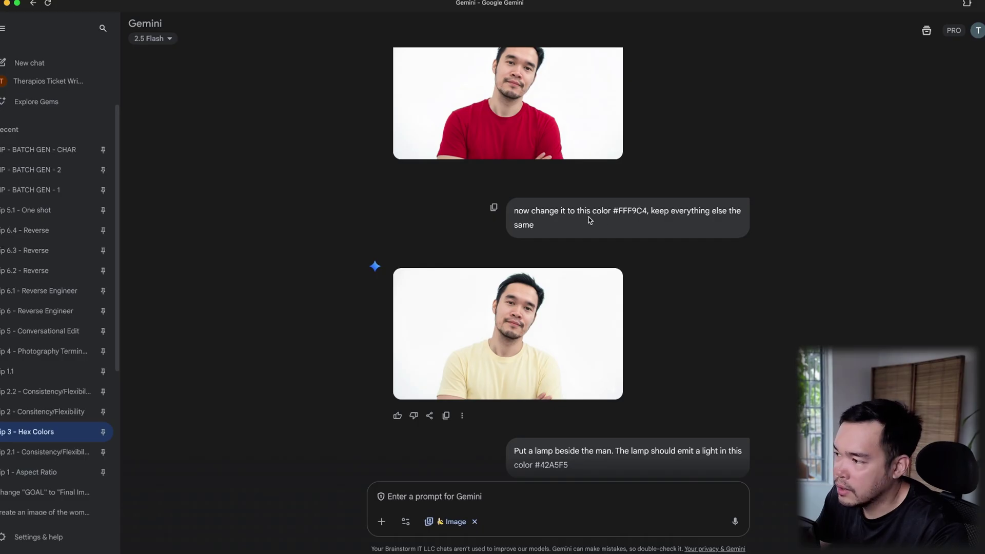
pyautogui.moveTo(613, 216); pyautogui.dragTo(634, 218)
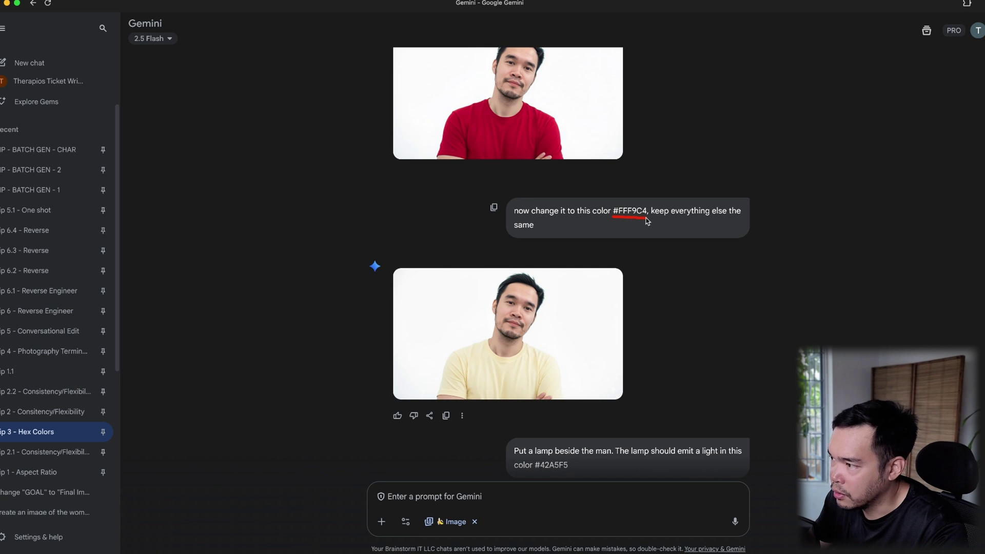
pyautogui.moveTo(477, 329)
pyautogui.mouseDown()
pyautogui.moveTo(417, 381)
pyautogui.moveTo(429, 409)
pyautogui.moveTo(589, 409)
pyautogui.moveTo(616, 378)
pyautogui.moveTo(592, 353)
pyautogui.moveTo(469, 336)
pyautogui.mouseUp()
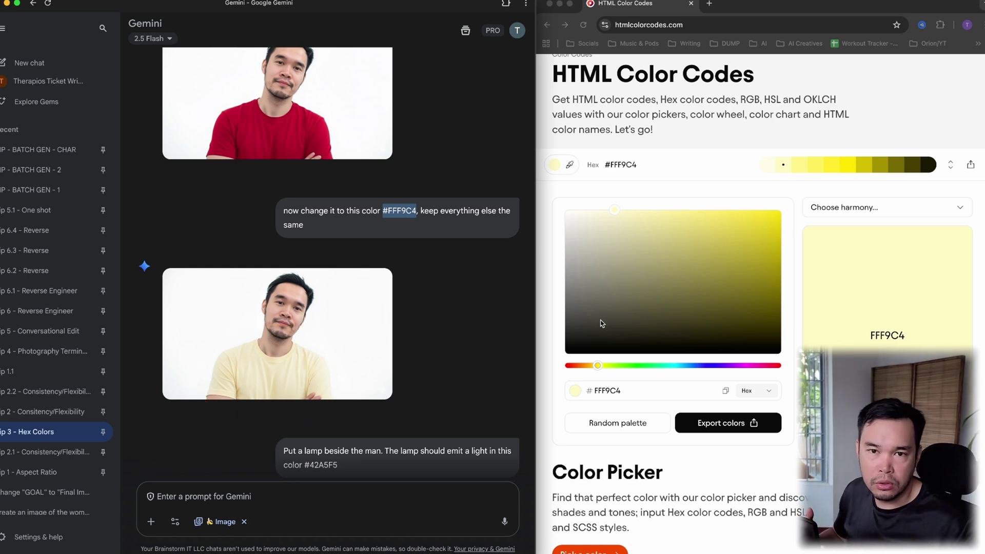
# Scroll to the lamp prompt and select its #42A5F5 light colour code
pyautogui.scroll(-8, 474, 318)
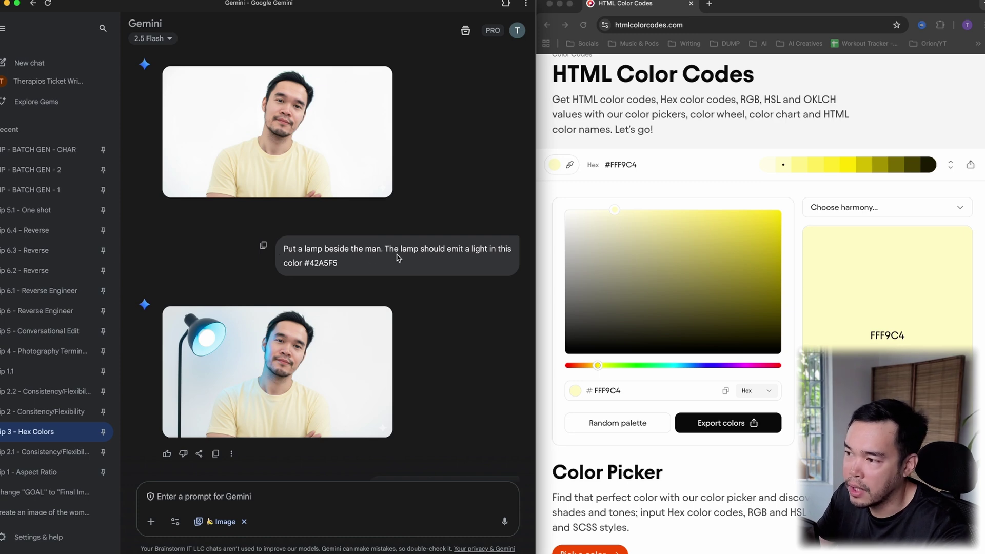
pyautogui.moveTo(285, 273); pyautogui.dragTo(364, 274)
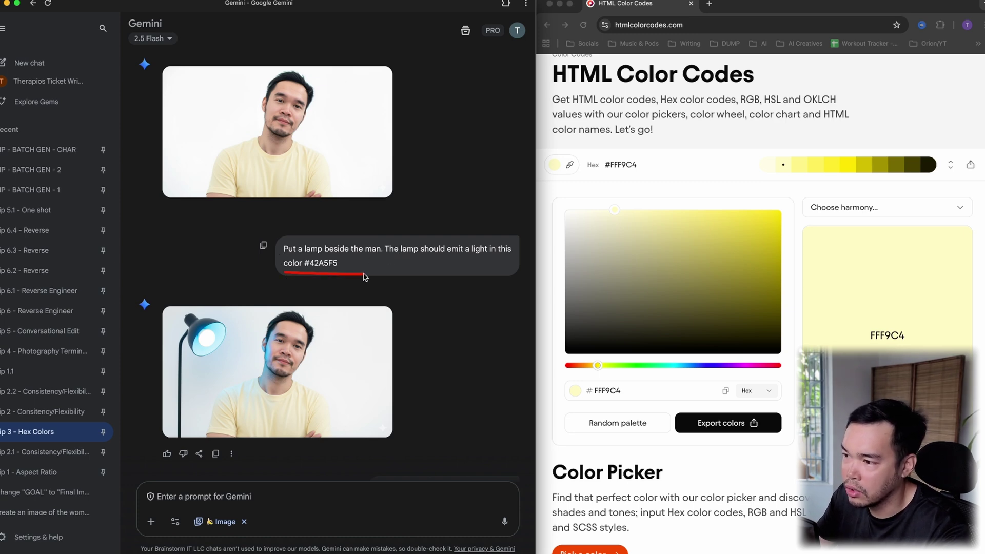
pyautogui.moveTo(305, 263); pyautogui.dragTo(337, 263)
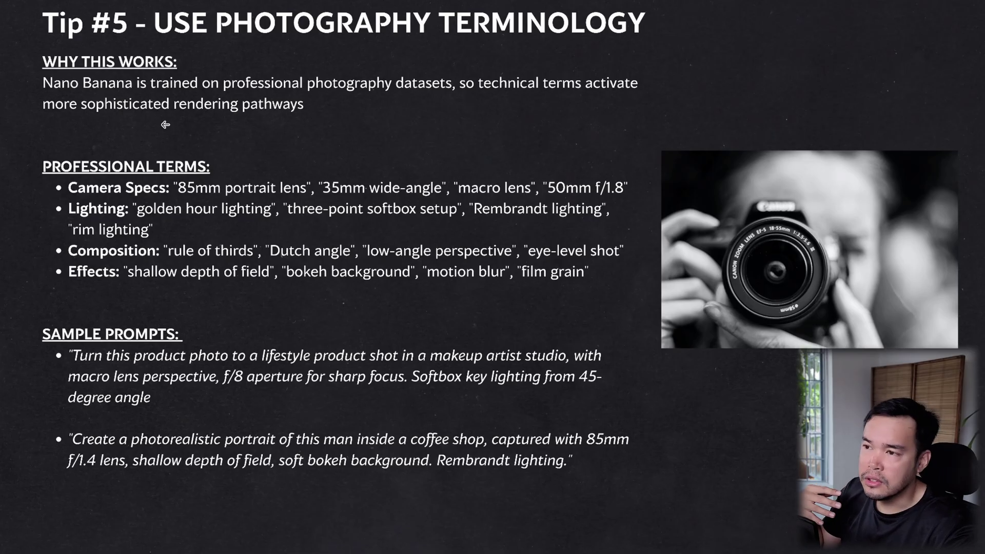
# Underline the datasets reason, Camera Specs (85mm, 35mm) and Lighting terms, and circle Sample Prompts
pyautogui.moveTo(161, 96)
pyautogui.mouseDown()
pyautogui.moveTo(282, 85)
pyautogui.moveTo(431, 94)
pyautogui.mouseUp()
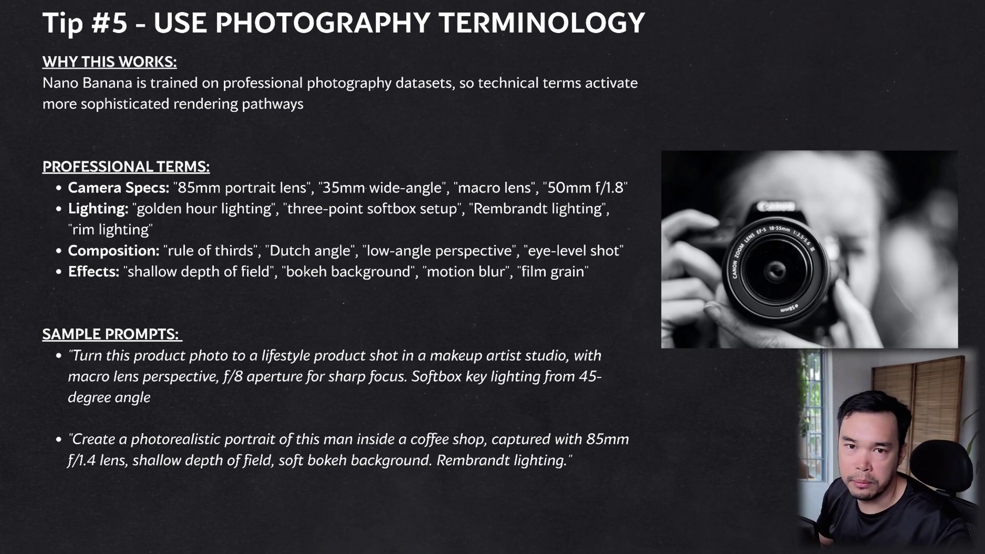
pyautogui.moveTo(81, 149)
pyautogui.mouseDown()
pyautogui.moveTo(6, 163)
pyautogui.moveTo(279, 163)
pyautogui.moveTo(113, 129)
pyautogui.mouseUp()
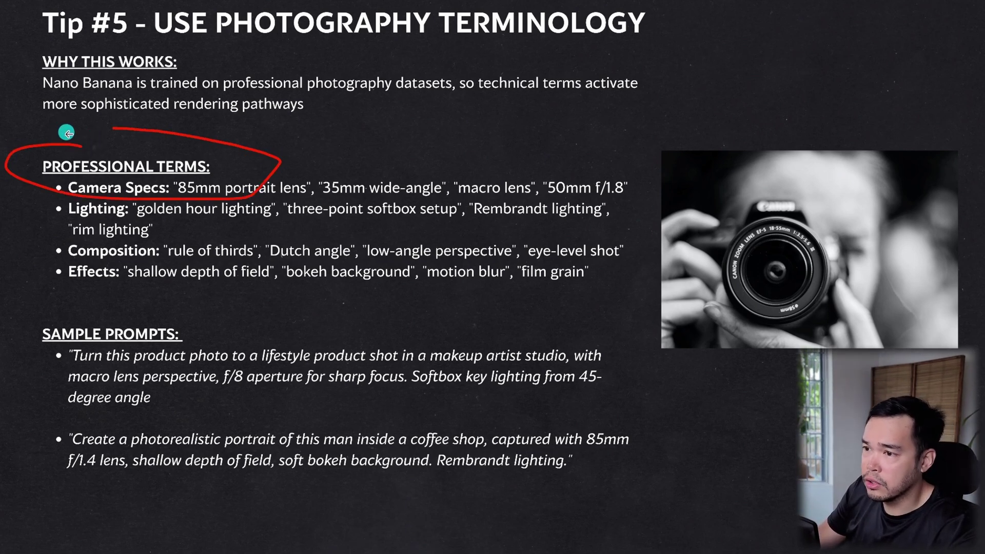
pyautogui.moveTo(67, 197); pyautogui.dragTo(135, 201)
pyautogui.moveTo(167, 201); pyautogui.dragTo(412, 200)
pyautogui.moveTo(73, 221); pyautogui.dragTo(619, 220)
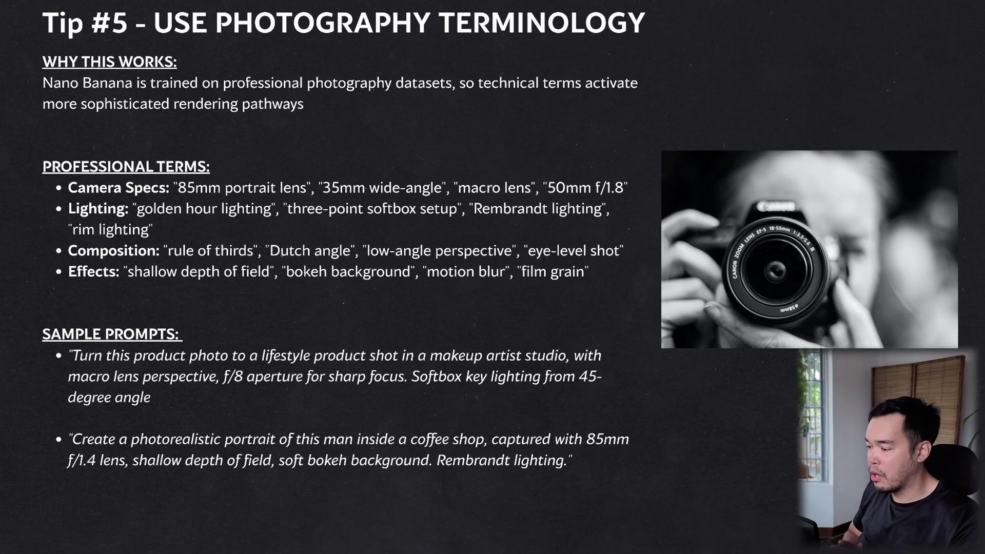
pyautogui.moveTo(203, 306)
pyautogui.mouseDown()
pyautogui.moveTo(16, 334)
pyautogui.moveTo(341, 497)
pyautogui.moveTo(655, 376)
pyautogui.moveTo(209, 294)
pyautogui.mouseUp()
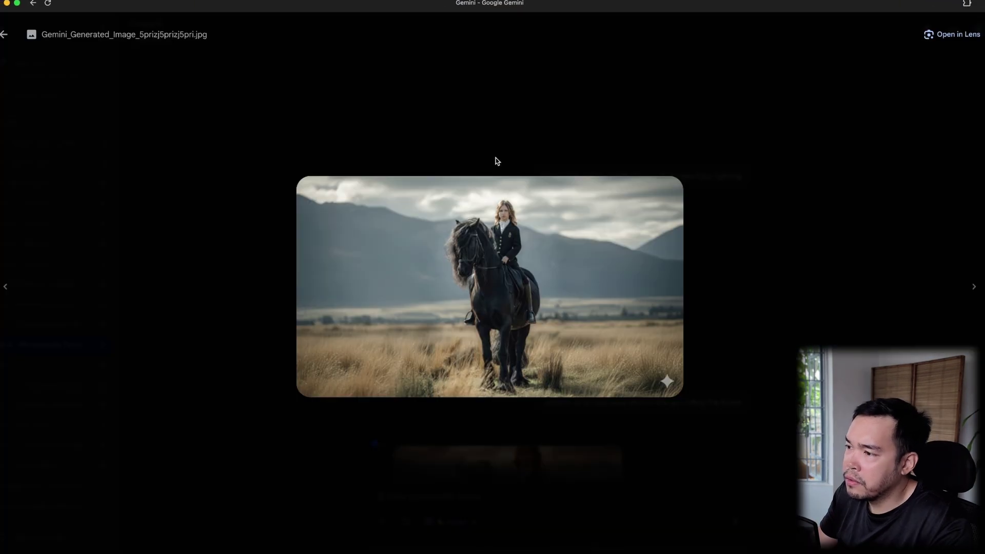
# Underline the golden hour lighting prompt and inspect its enlarged horse-rider result
pyautogui.moveTo(496, 160)
pyautogui.mouseDown()
pyautogui.moveTo(242, 331)
pyautogui.moveTo(397, 427)
pyautogui.moveTo(770, 354)
pyautogui.moveTo(638, 169)
pyautogui.moveTo(487, 149)
pyautogui.mouseUp()
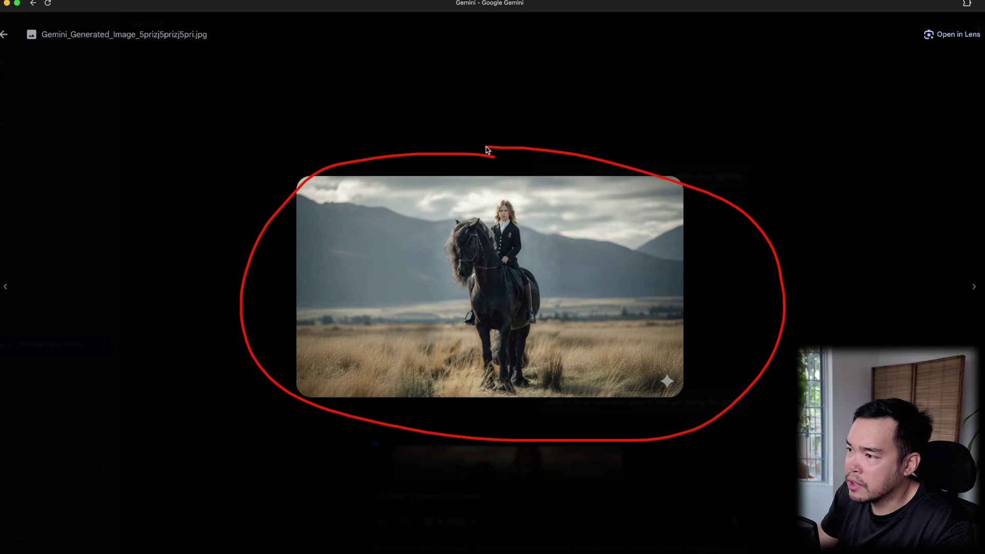
pyautogui.click(14, 35)
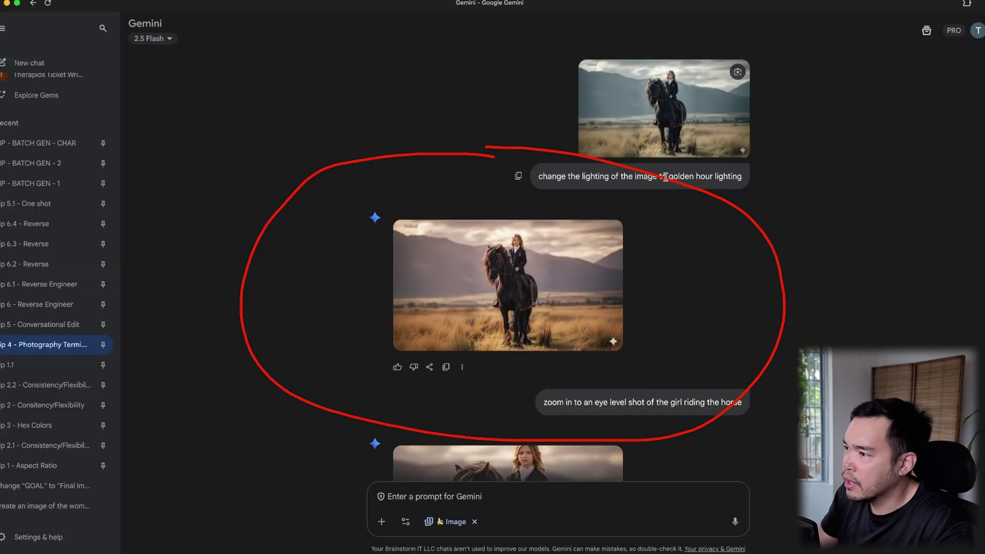
pyautogui.moveTo(547, 187); pyautogui.dragTo(747, 187)
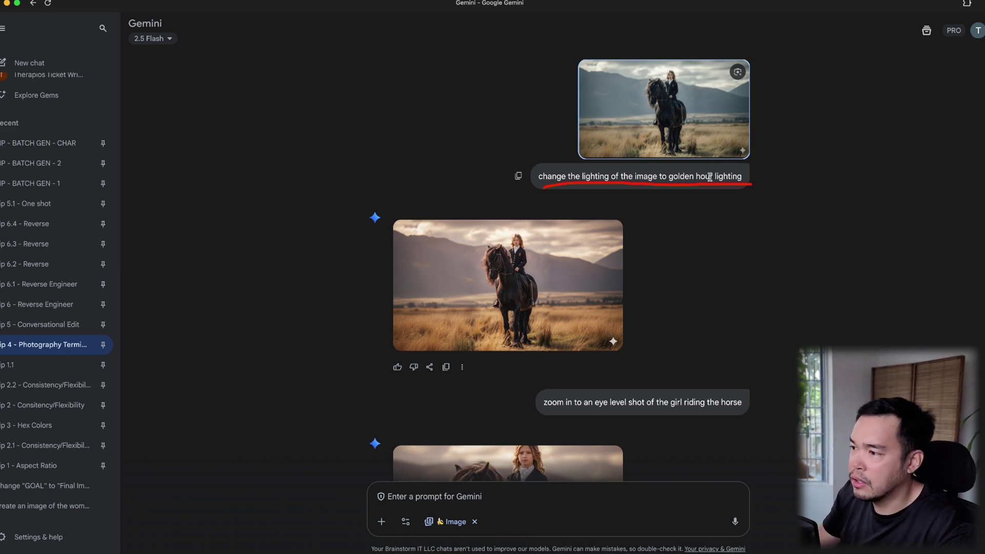
pyautogui.click(693, 136)
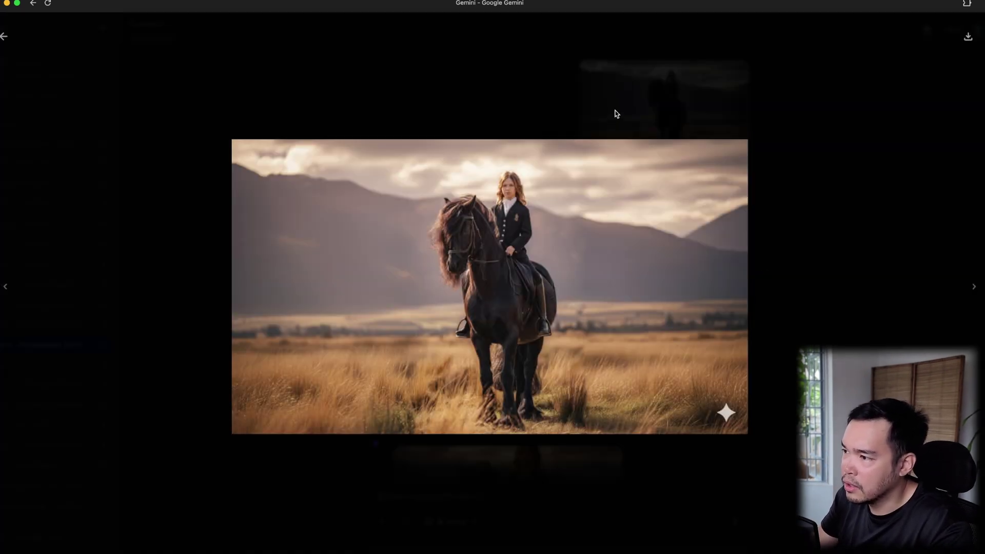
pyautogui.moveTo(613, 109)
pyautogui.mouseDown()
pyautogui.moveTo(119, 375)
pyautogui.moveTo(606, 442)
pyautogui.moveTo(820, 237)
pyautogui.moveTo(616, 134)
pyautogui.mouseUp()
pyautogui.press('Escape')
# Underline the eye-level zoom prompt and switch to the eyeliner product-shot chat
pyautogui.moveTo(529, 409); pyautogui.dragTo(764, 412)
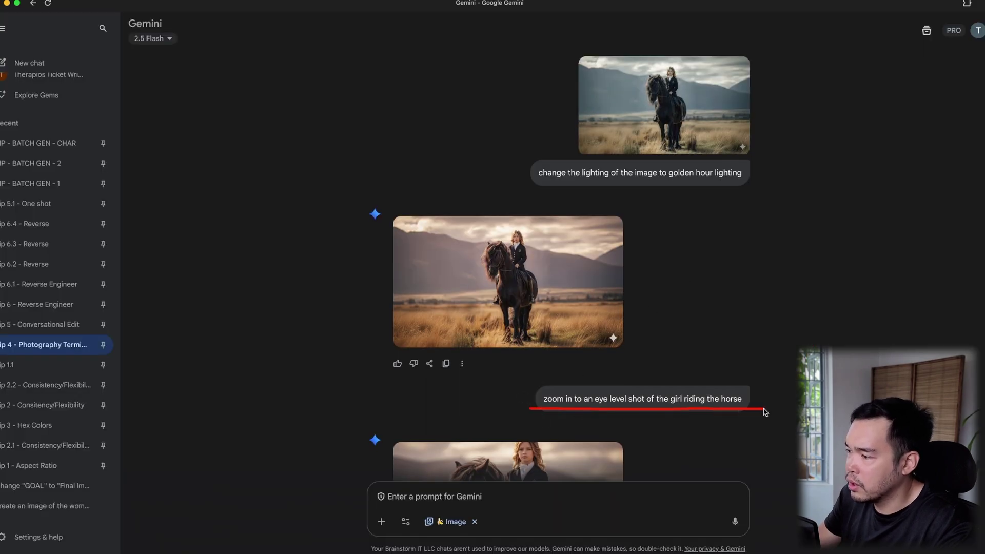
pyautogui.scroll(-5, 789, 342)
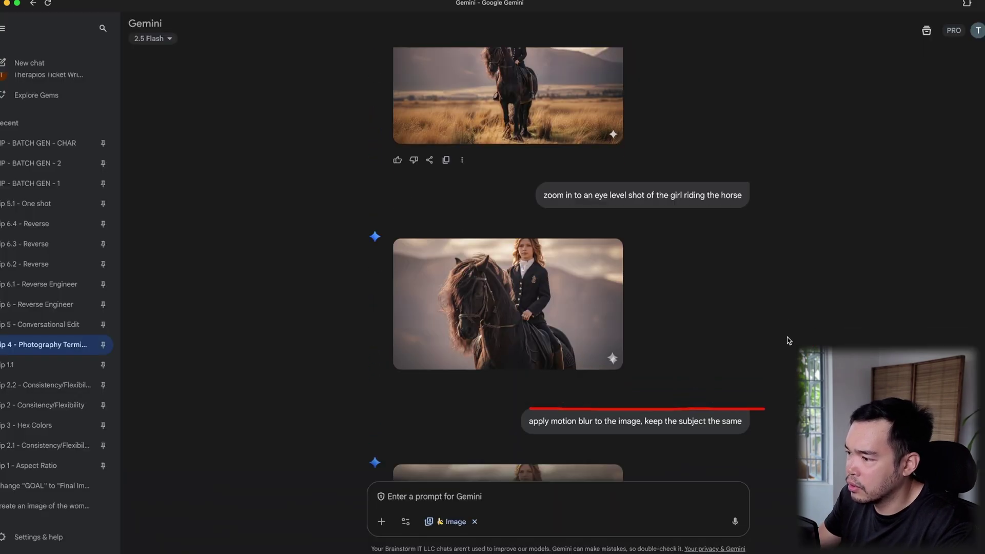
pyautogui.click(605, 308)
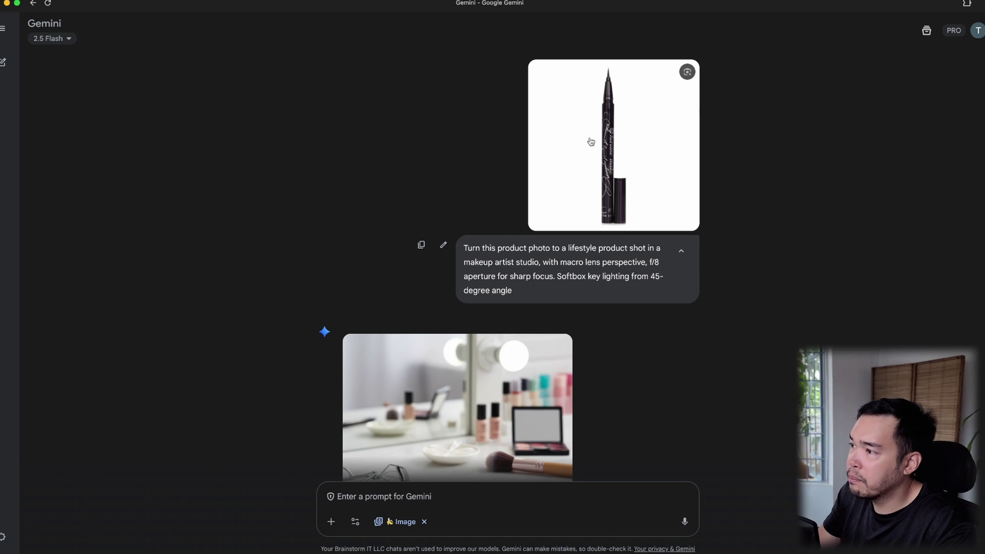
# Inspect the original eyeliner photo and underline the prompt's lifestyle shot, f/8 aperture and softbox lighting
pyautogui.click(591, 142)
pyautogui.moveTo(441, 451)
pyautogui.mouseDown()
pyautogui.moveTo(501, 37)
pyautogui.moveTo(373, 466)
pyautogui.mouseUp()
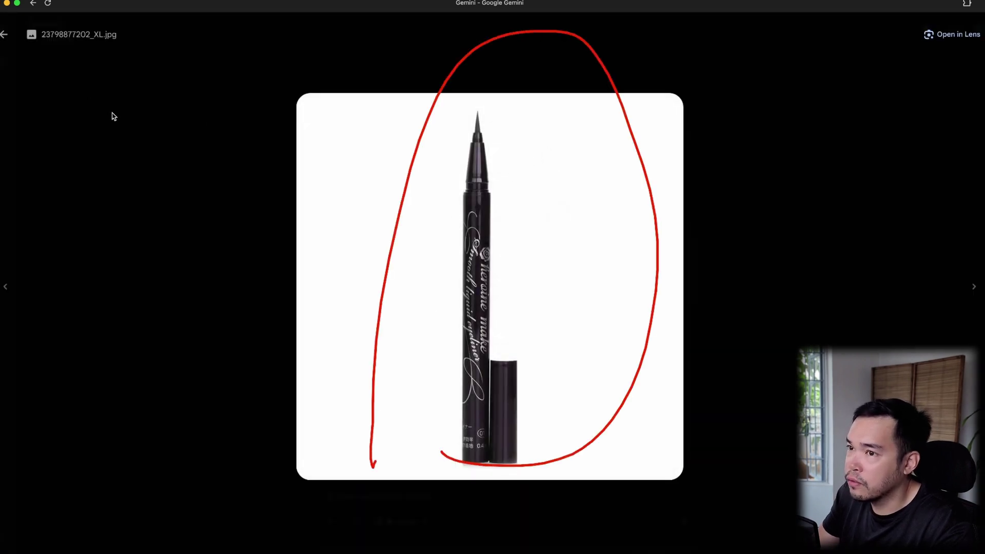
pyautogui.click(4, 34)
pyautogui.moveTo(465, 255); pyautogui.dragTo(625, 257)
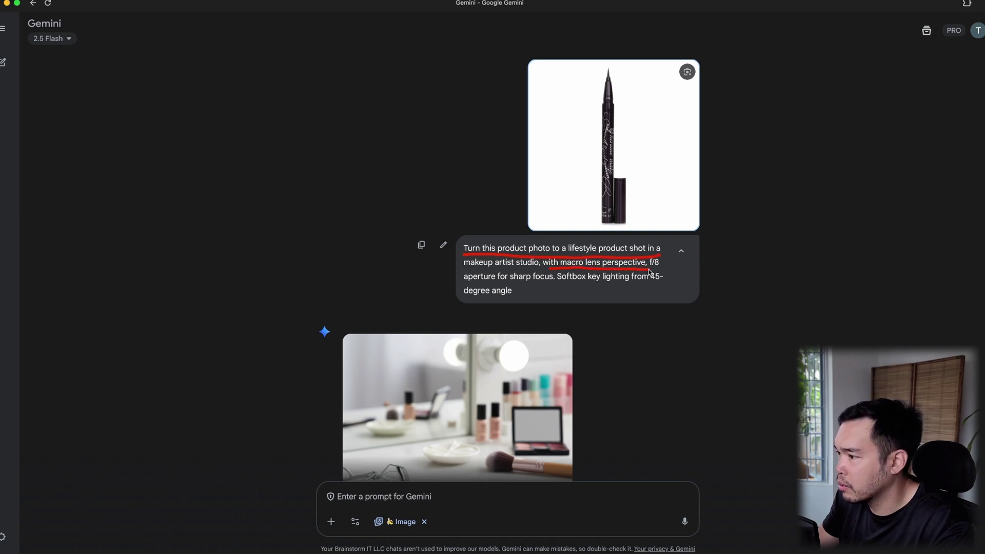
pyautogui.moveTo(651, 267); pyautogui.dragTo(664, 266)
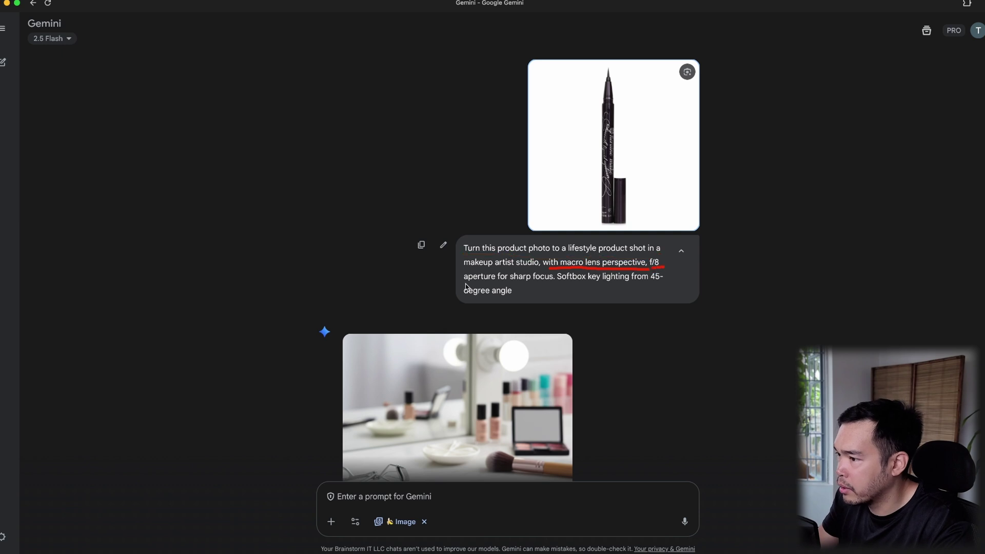
pyautogui.moveTo(466, 283); pyautogui.dragTo(508, 282)
pyautogui.moveTo(584, 283); pyautogui.dragTo(634, 283)
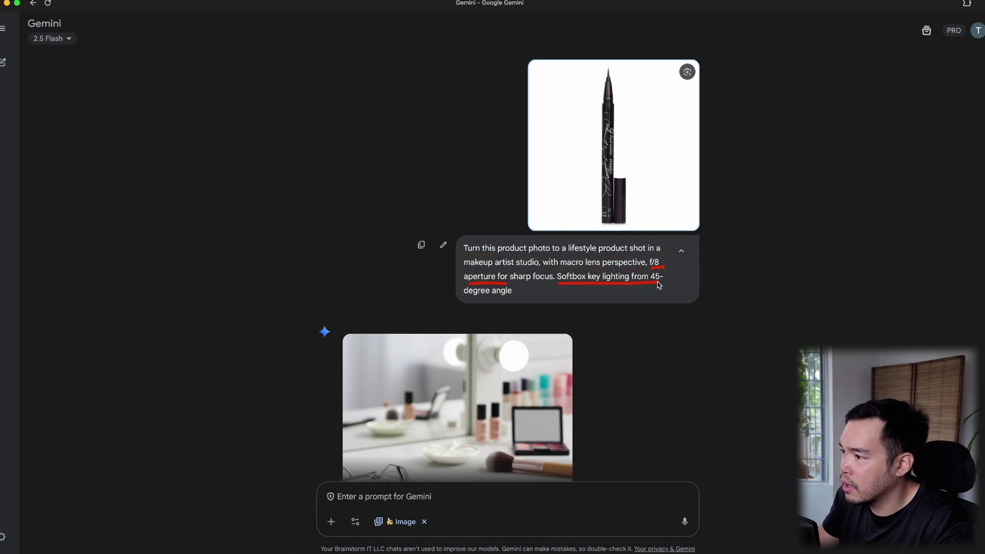
# Circle the eyeliner and marble tabletop in the studio result, then mark the prompt's studio details
pyautogui.click(534, 341)
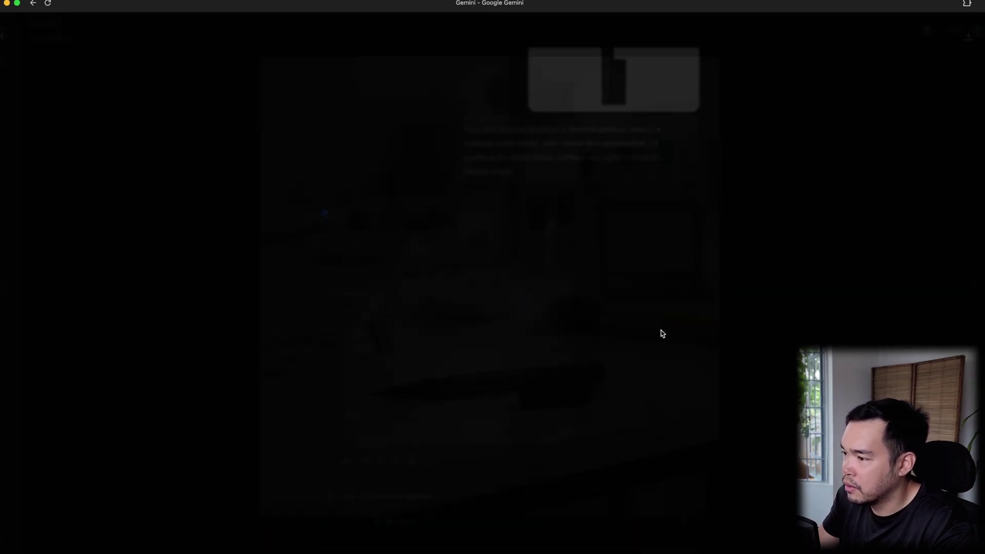
pyautogui.moveTo(449, 353)
pyautogui.mouseDown()
pyautogui.moveTo(612, 345)
pyautogui.moveTo(367, 361)
pyautogui.mouseUp()
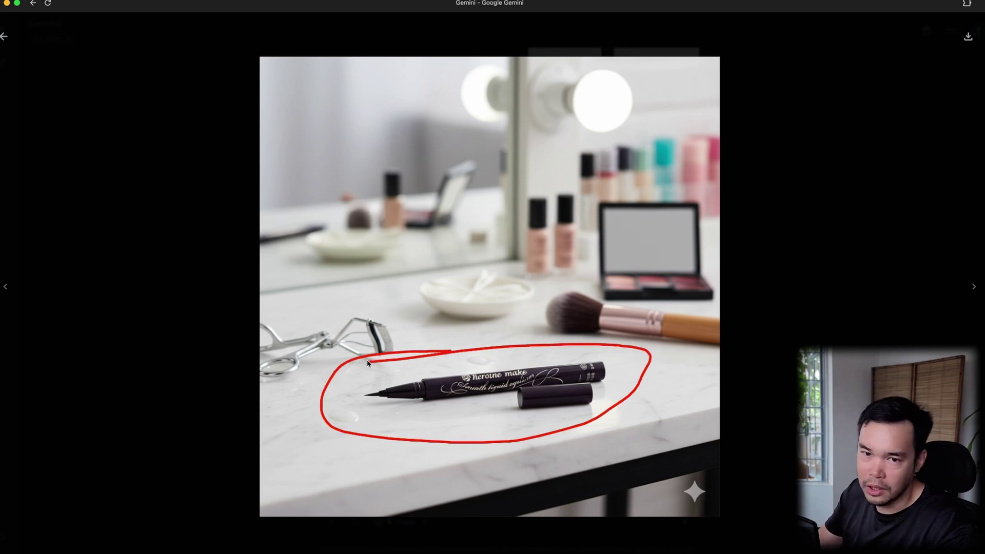
pyautogui.moveTo(387, 419)
pyautogui.mouseDown()
pyautogui.moveTo(671, 392)
pyautogui.moveTo(393, 378)
pyautogui.mouseUp()
pyautogui.moveTo(647, 404); pyautogui.dragTo(741, 363)
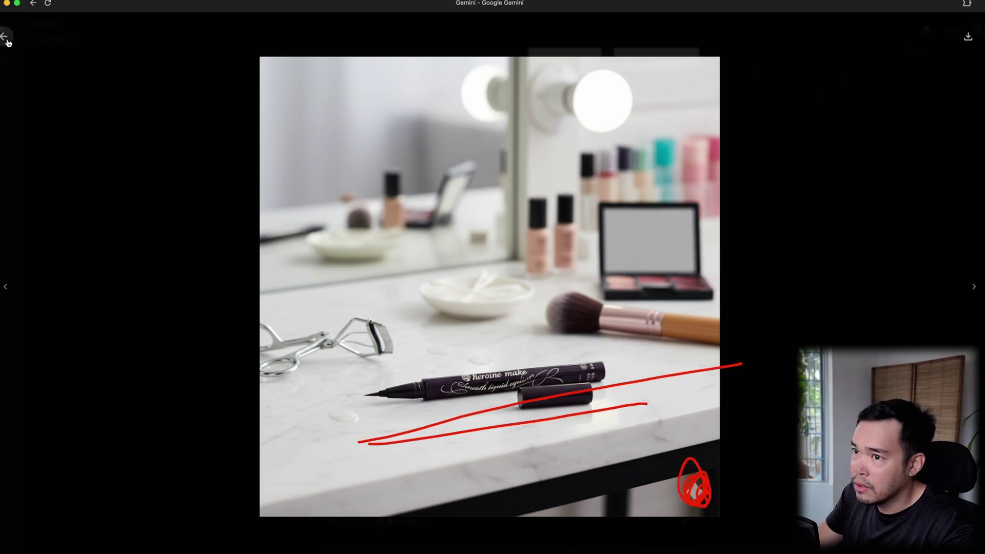
pyautogui.click(205, 79)
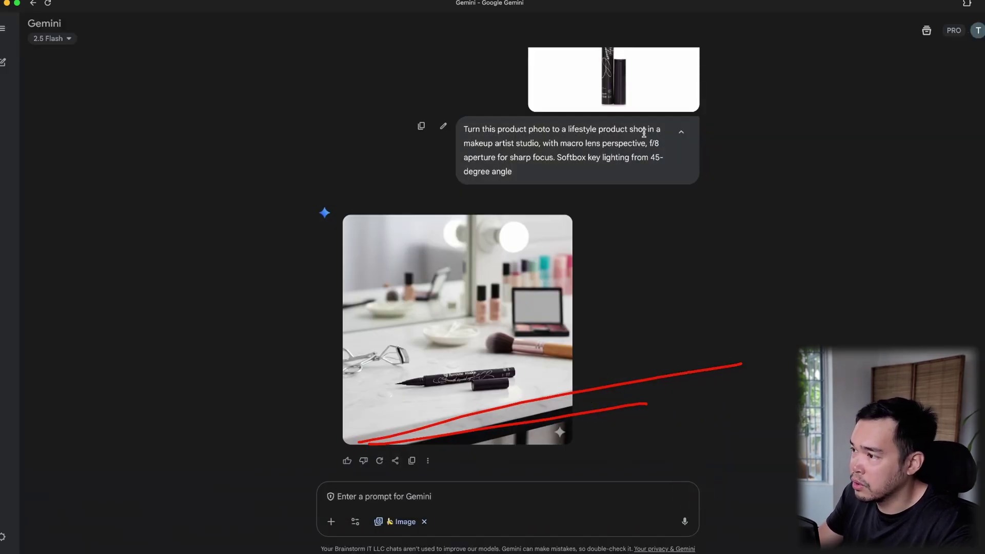
pyautogui.moveTo(574, 110)
pyautogui.mouseDown()
pyautogui.moveTo(391, 145)
pyautogui.moveTo(536, 104)
pyautogui.mouseUp()
pyautogui.moveTo(539, 149)
pyautogui.mouseDown()
pyautogui.moveTo(465, 121)
pyautogui.moveTo(645, 118)
pyautogui.moveTo(544, 150)
pyautogui.moveTo(664, 150)
pyautogui.mouseUp()
pyautogui.moveTo(462, 170)
pyautogui.mouseDown()
pyautogui.moveTo(677, 165)
pyautogui.moveTo(542, 179)
pyautogui.mouseUp()
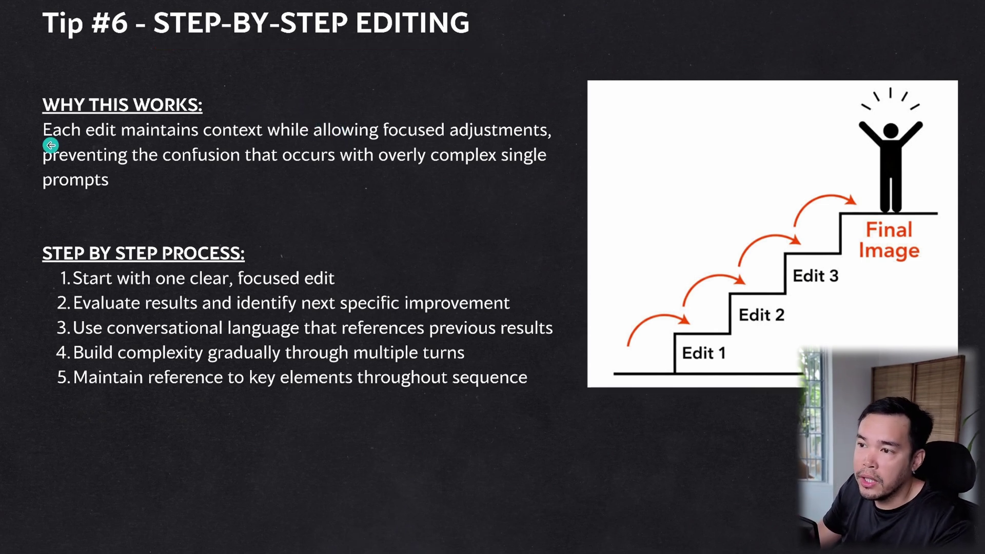
# Underline 'Each edit maintains context' under 'Why this works' on the Tip #6 slide
pyautogui.moveTo(51, 146); pyautogui.dragTo(266, 147)
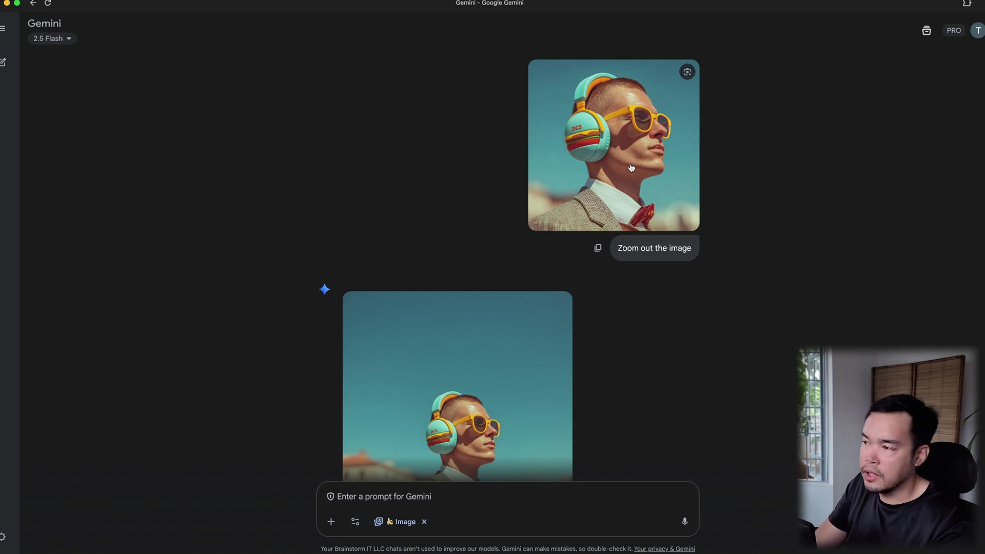
# Enlarge the uploaded headphones portrait, circle its ear cup, and underline the 'Zoom out the image' prompt
pyautogui.click(631, 168)
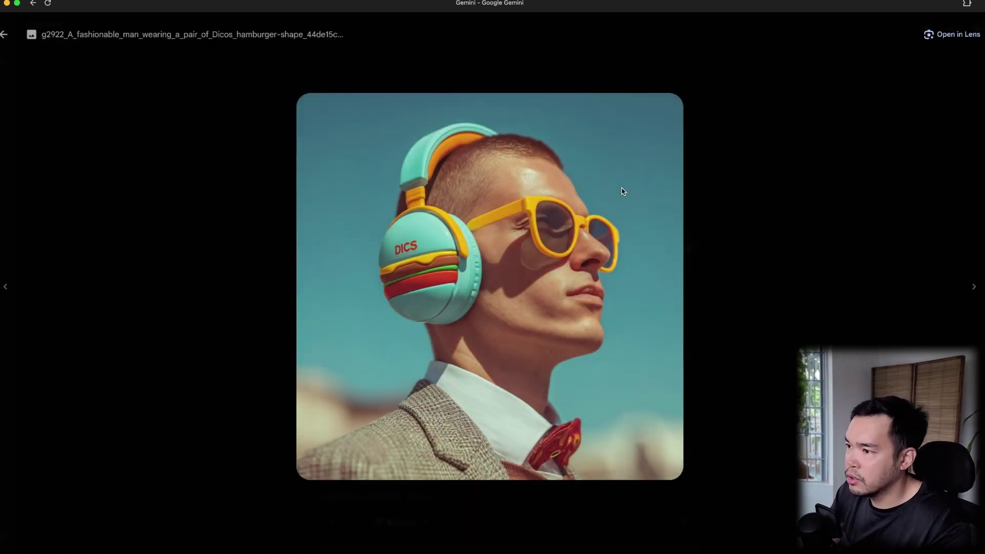
pyautogui.moveTo(435, 221)
pyautogui.mouseDown()
pyautogui.moveTo(366, 257)
pyautogui.moveTo(418, 341)
pyautogui.moveTo(439, 219)
pyautogui.mouseUp()
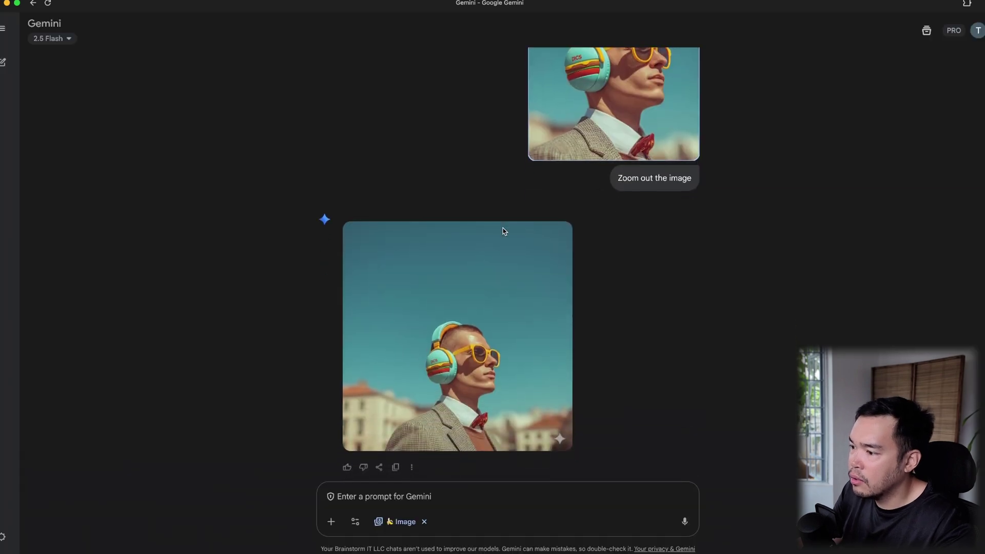
pyautogui.moveTo(605, 192); pyautogui.dragTo(753, 187)
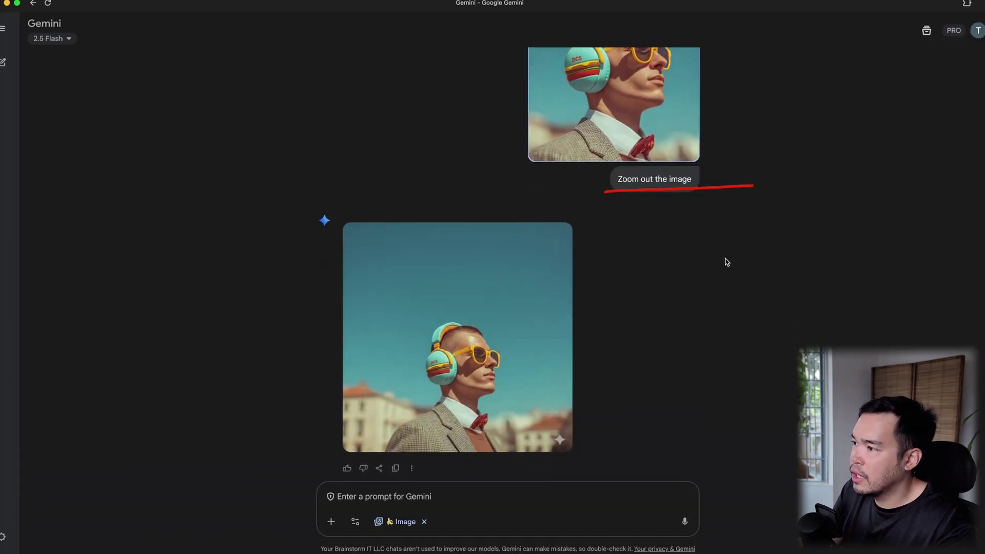
pyautogui.scroll(-3, 727, 262)
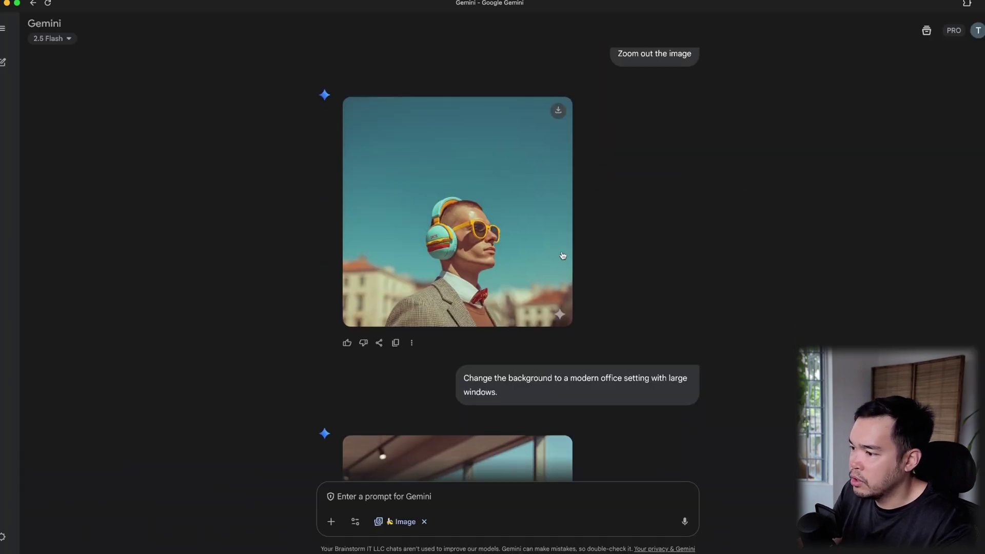
# Review the zoomed-out headphones result and underline the modern office background prompt
pyautogui.click(418, 202)
pyautogui.press('Escape')
pyautogui.scroll(-4, 410, 264)
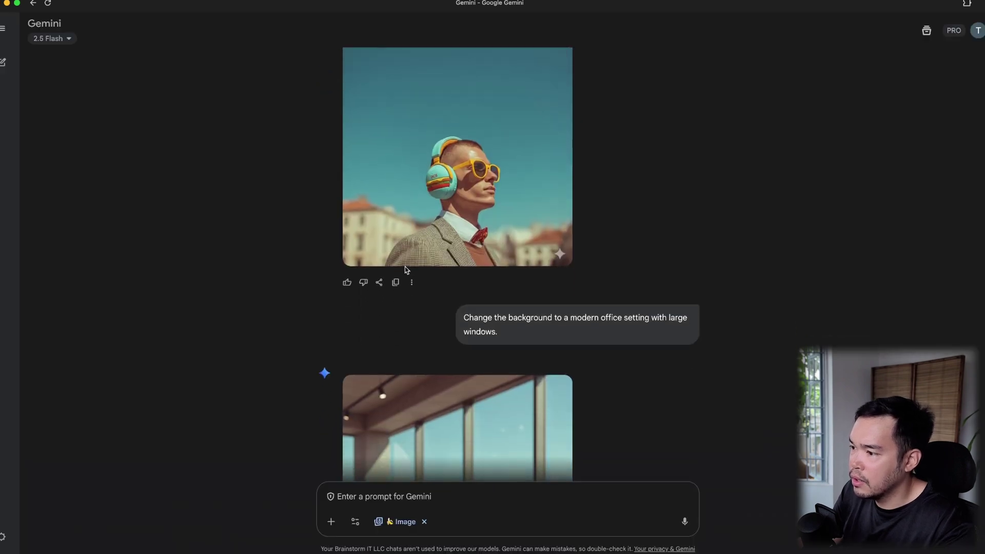
pyautogui.moveTo(466, 206); pyautogui.dragTo(704, 205)
pyautogui.moveTo(461, 221); pyautogui.dragTo(515, 220)
# Underline the golden hour sunlight prompt and scroll down to the warm office result
pyautogui.scroll(-3, 466, 298)
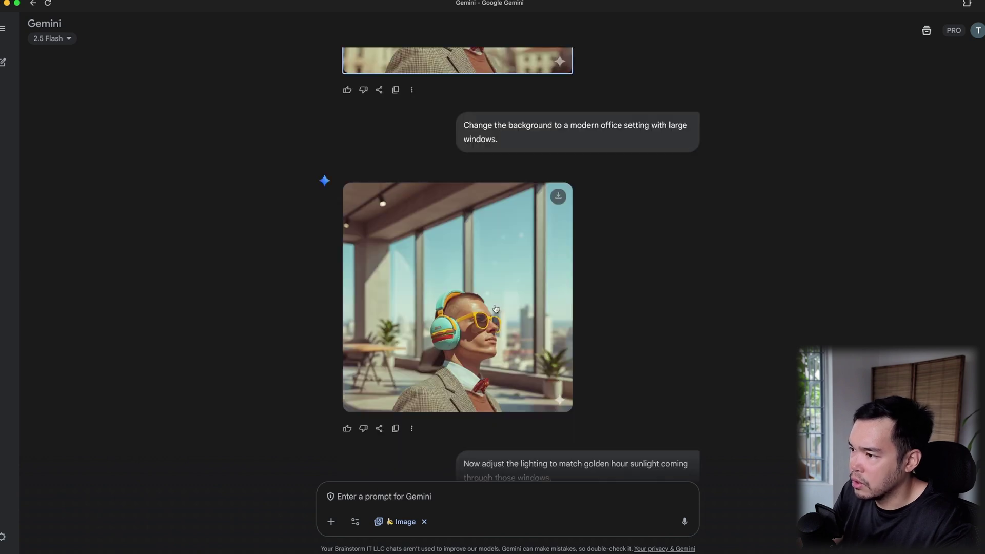
pyautogui.scroll(-4, 495, 308)
pyautogui.moveTo(459, 365); pyautogui.dragTo(600, 364)
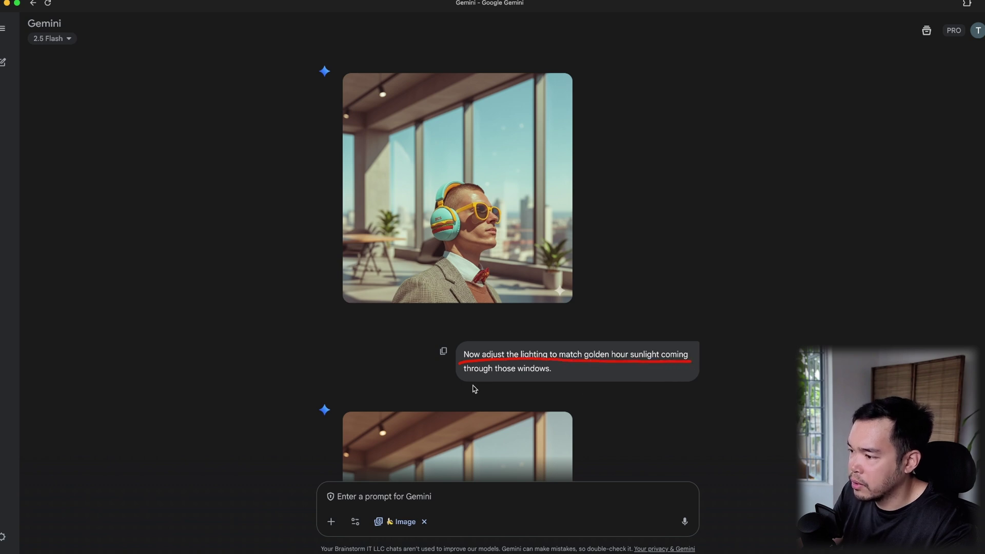
pyautogui.scroll(-8, 475, 389)
pyautogui.moveTo(433, 188)
pyautogui.mouseDown()
pyautogui.moveTo(320, 268)
pyautogui.moveTo(490, 459)
pyautogui.moveTo(376, 198)
pyautogui.mouseUp()
pyautogui.scroll(-1, 717, 230)
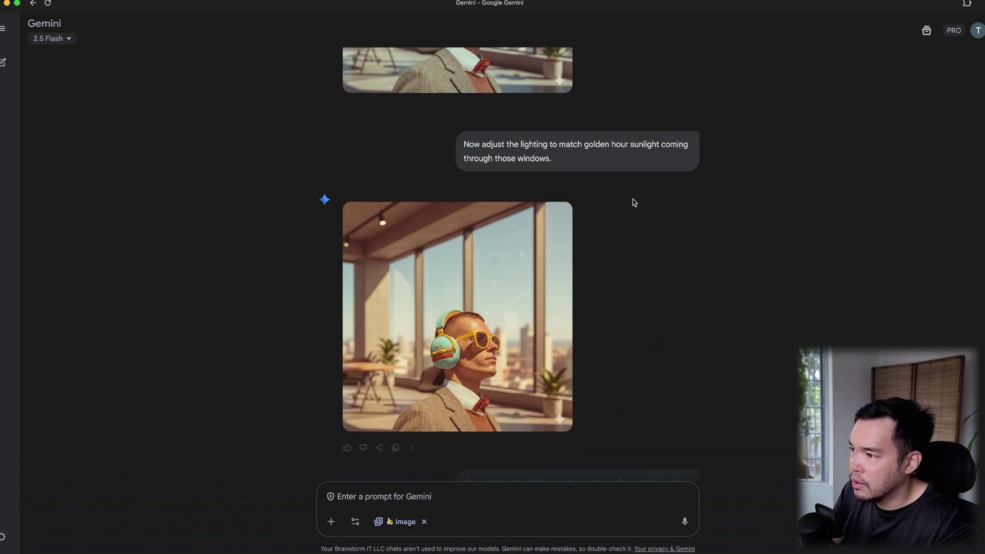
pyautogui.moveTo(535, 155); pyautogui.dragTo(695, 148)
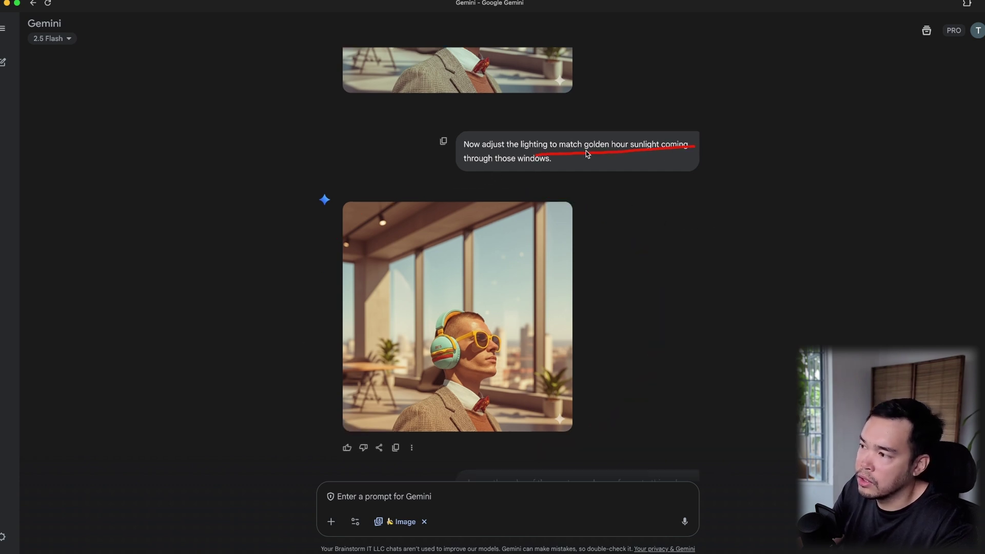
pyautogui.scroll(-1, 454, 466)
# Underline the red sunglasses frame request with colour #D32F2F and view the result full size
pyautogui.moveTo(440, 460); pyautogui.dragTo(476, 458)
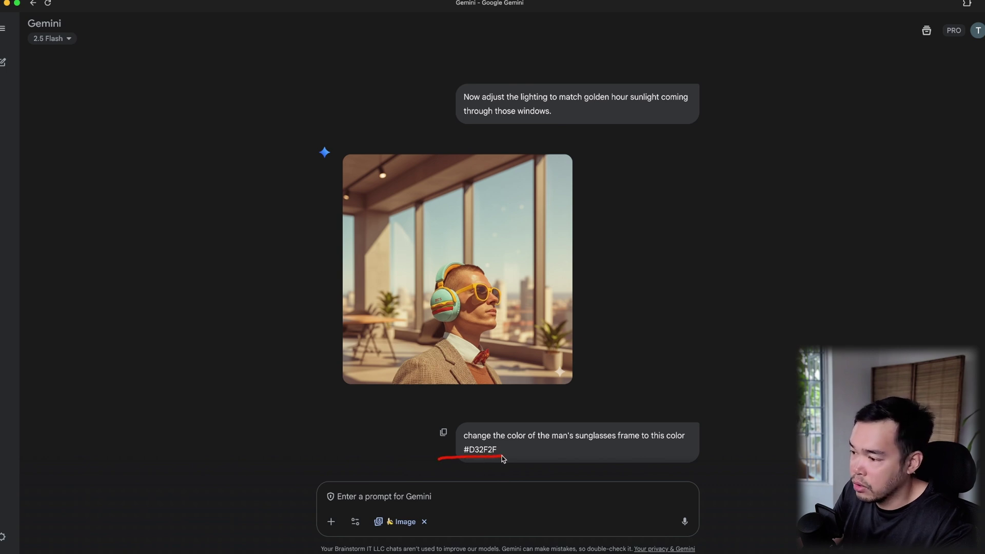
pyautogui.moveTo(473, 445); pyautogui.dragTo(690, 446)
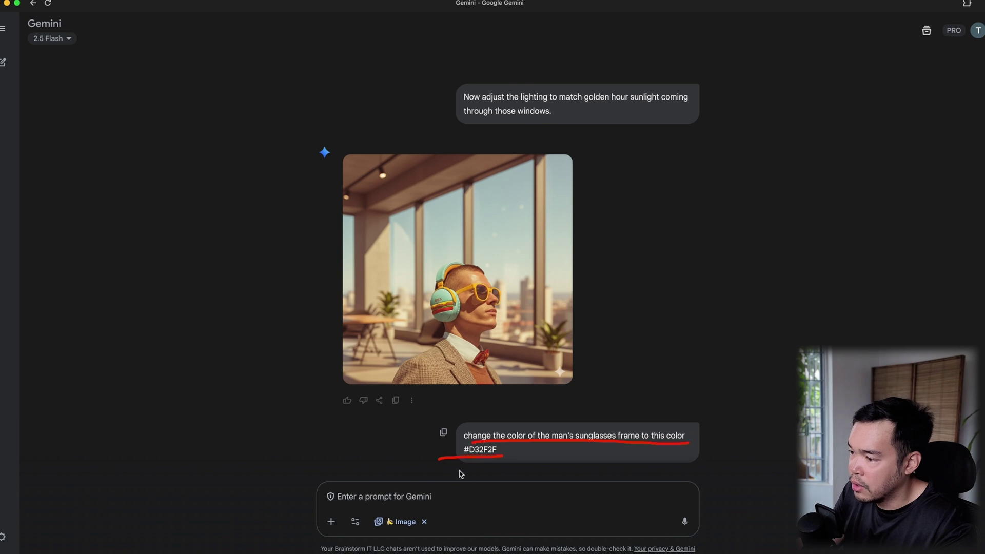
pyautogui.moveTo(462, 455); pyautogui.dragTo(499, 456)
pyautogui.scroll(-5, 483, 420)
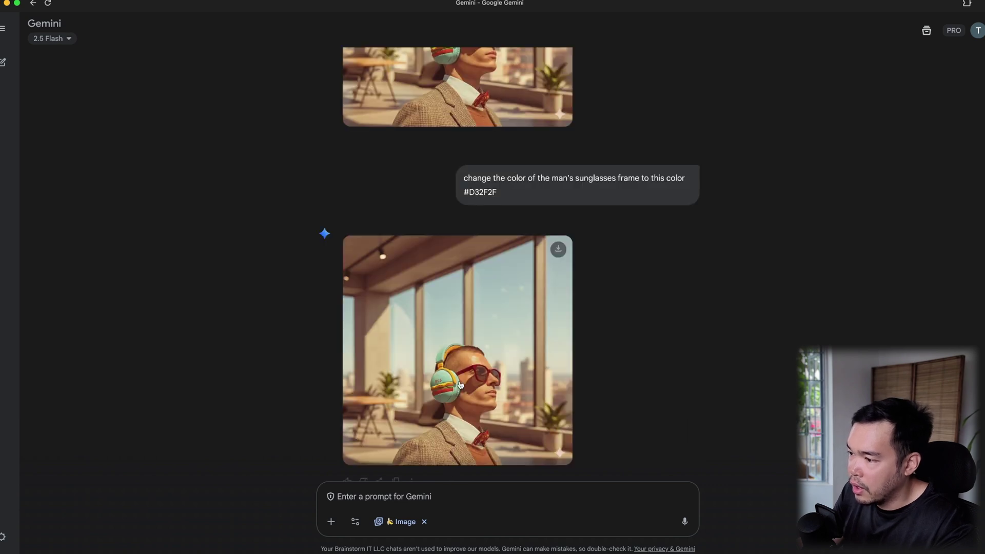
pyautogui.moveTo(460, 380); pyautogui.dragTo(494, 383)
pyautogui.click(506, 395)
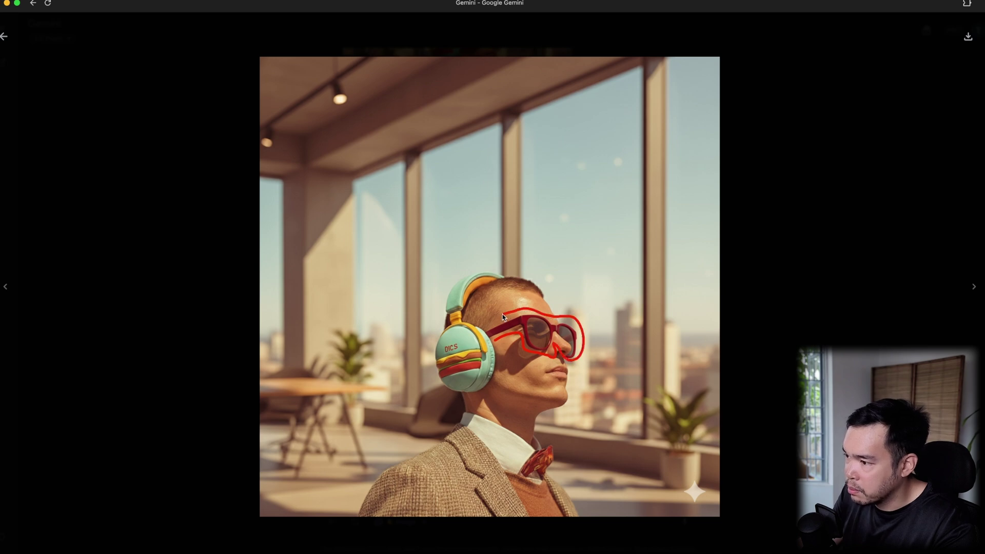
pyautogui.press('Escape')
# Underline the zoom-out prompt, then circle the man and the extra room in the half-body result
pyautogui.moveTo(484, 461); pyautogui.dragTo(723, 460)
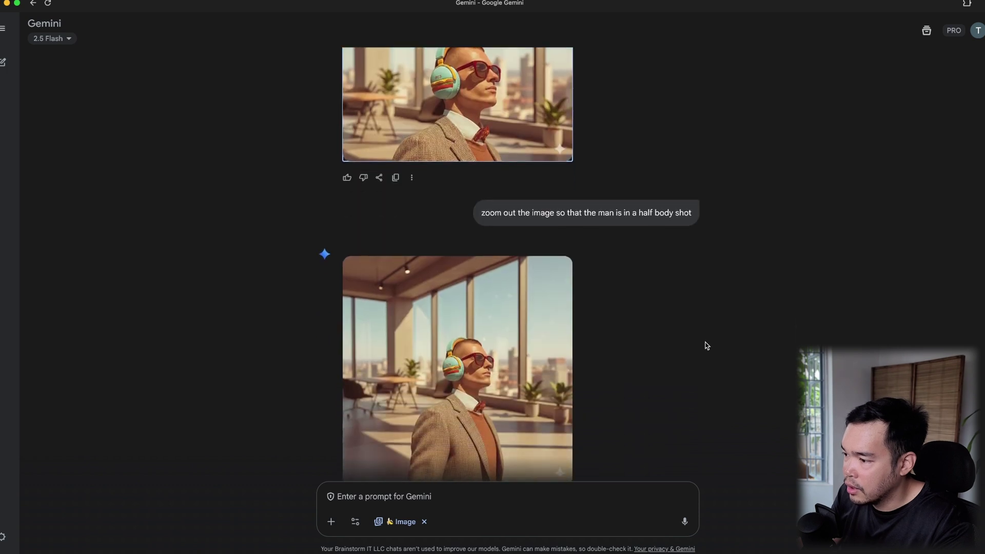
pyautogui.moveTo(506, 293)
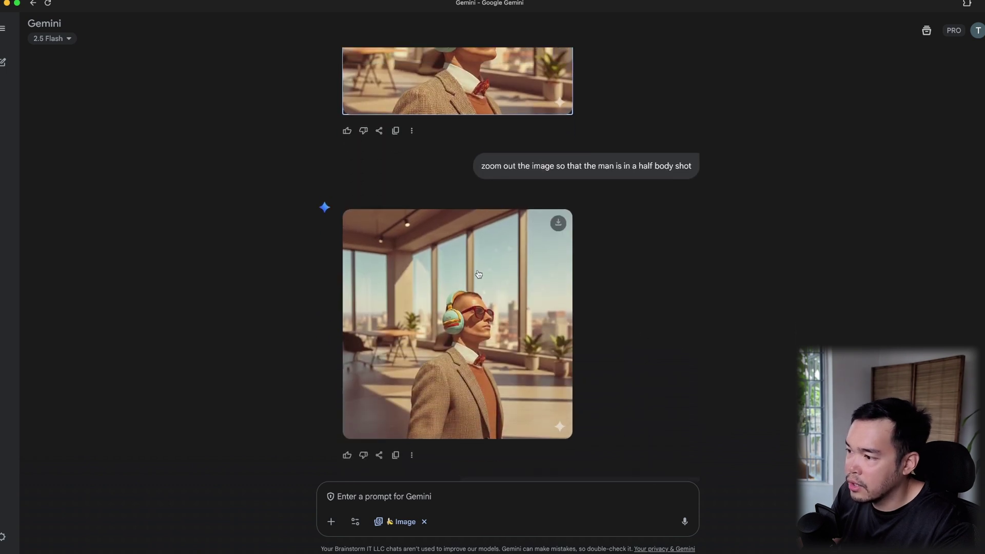
pyautogui.moveTo(388, 394)
pyautogui.mouseDown()
pyautogui.moveTo(383, 282)
pyautogui.moveTo(561, 425)
pyautogui.mouseUp()
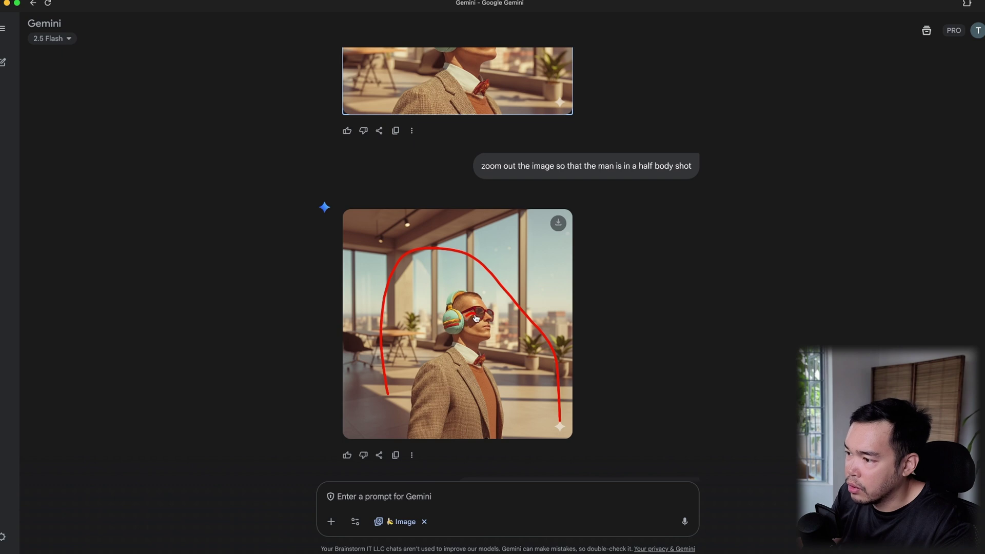
pyautogui.moveTo(485, 232)
pyautogui.mouseDown()
pyautogui.moveTo(344, 233)
pyautogui.moveTo(583, 239)
pyautogui.moveTo(377, 250)
pyautogui.moveTo(577, 250)
pyautogui.mouseUp()
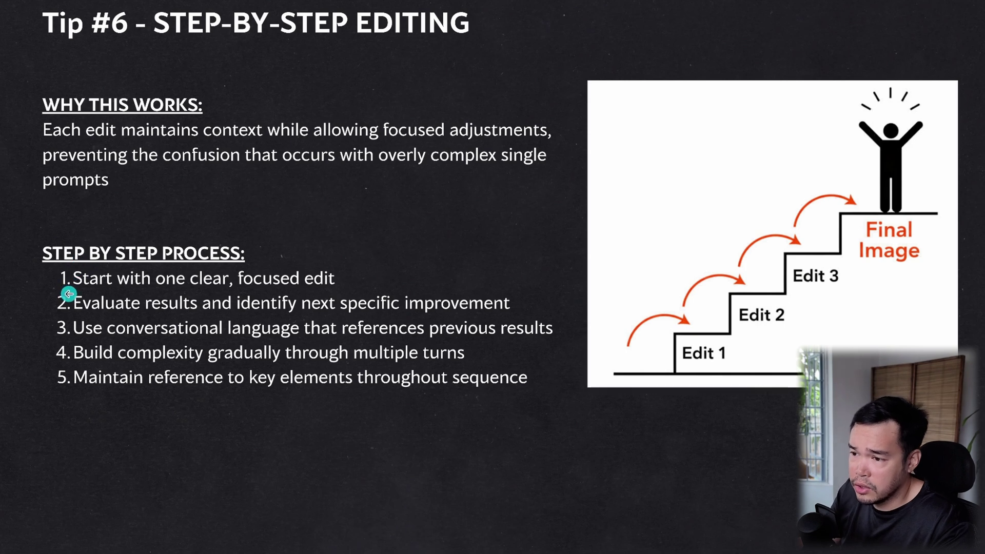
# Underline Tip #6's step 1 (one focused edit) and step 2 (evaluating results)
pyautogui.moveTo(72, 291); pyautogui.dragTo(352, 288)
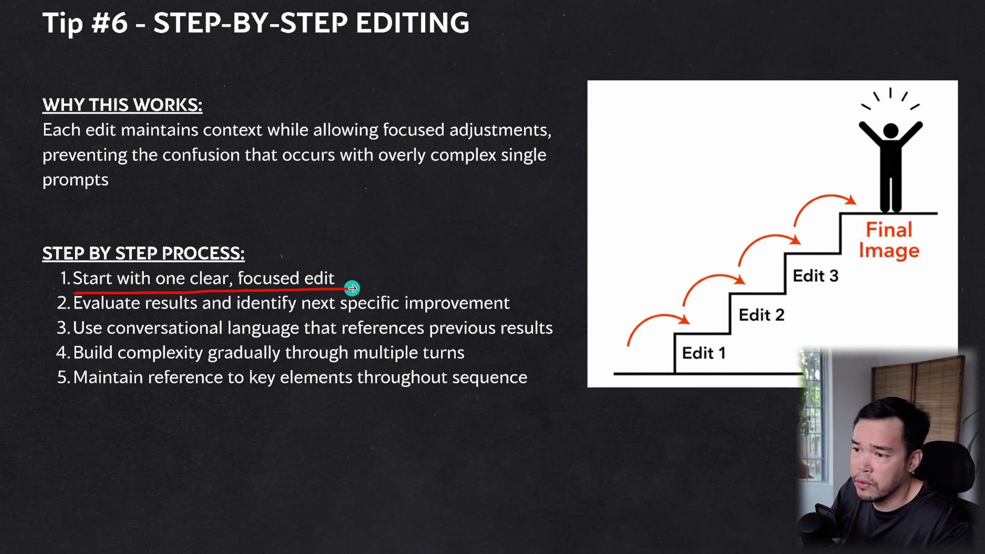
pyautogui.moveTo(93, 318); pyautogui.dragTo(499, 313)
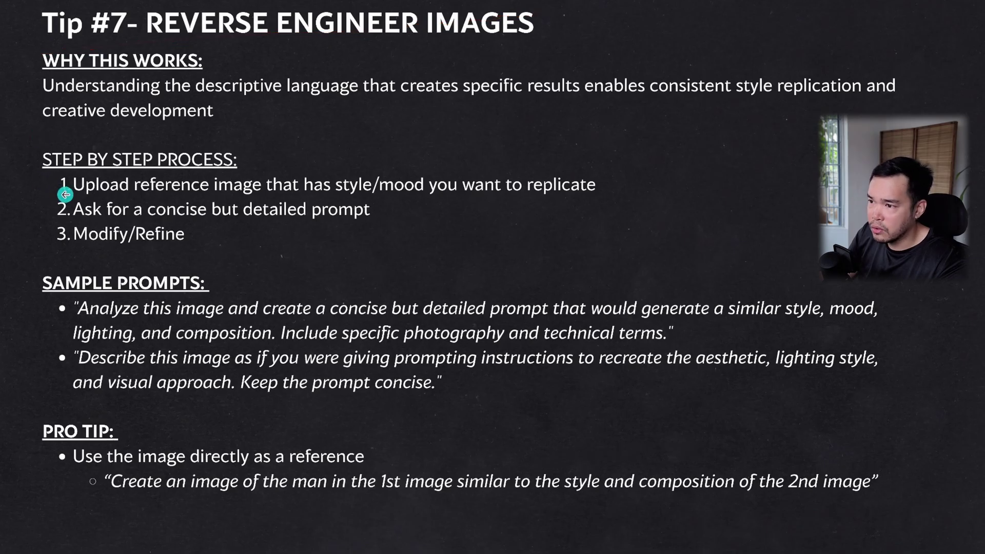
# Underline Tip #7's three steps: upload a reference image, ask for a detailed prompt, Modify/Refine
pyautogui.moveTo(66, 195); pyautogui.dragTo(612, 194)
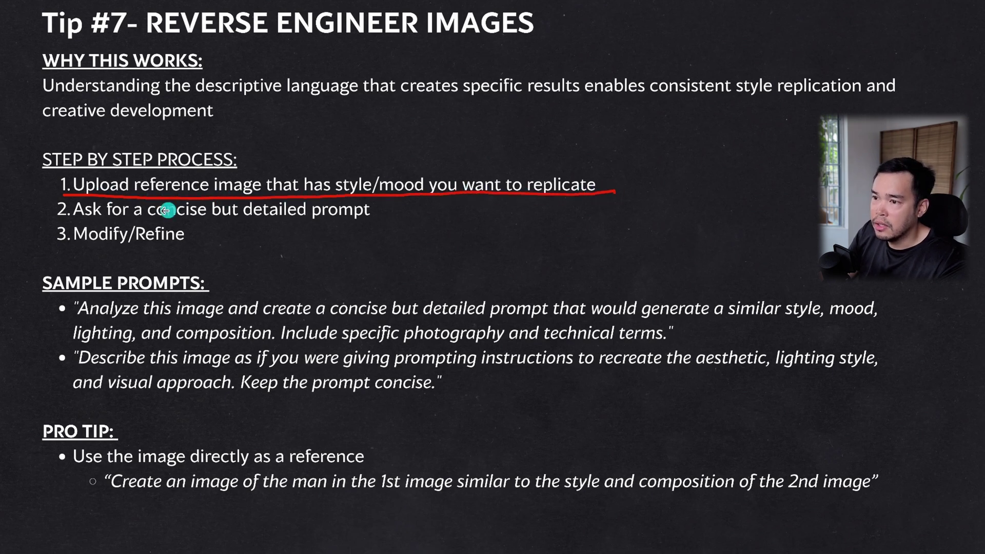
pyautogui.moveTo(74, 222); pyautogui.dragTo(373, 223)
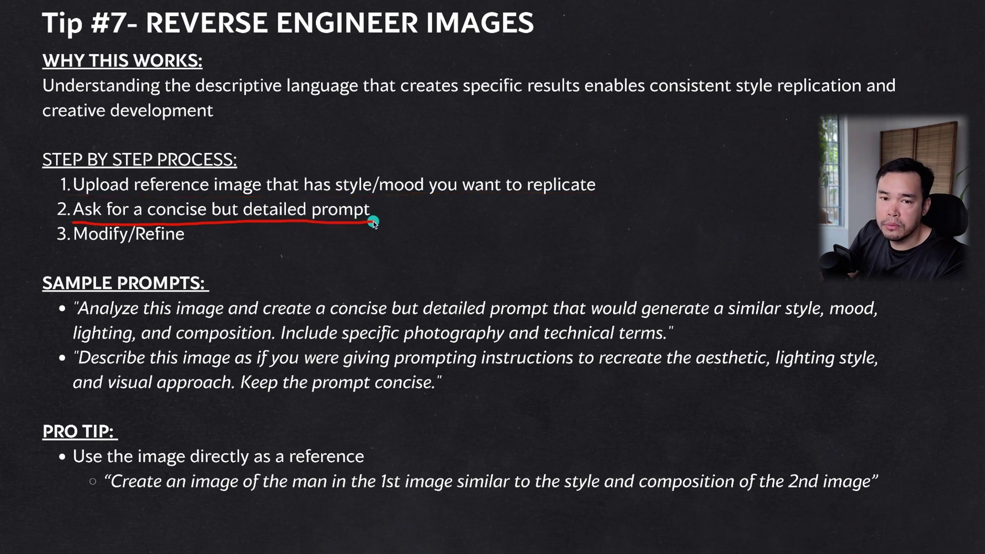
pyautogui.moveTo(60, 245); pyautogui.dragTo(226, 249)
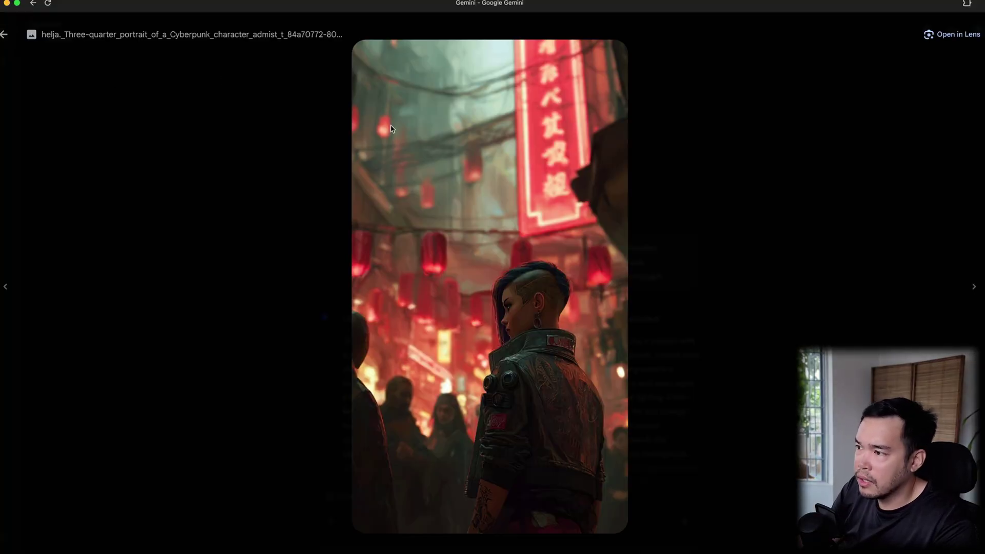
# Expand the analysis prompt, underline its opening and similar-style requests, and mark Gemini's suggested prompt
pyautogui.click(4, 34)
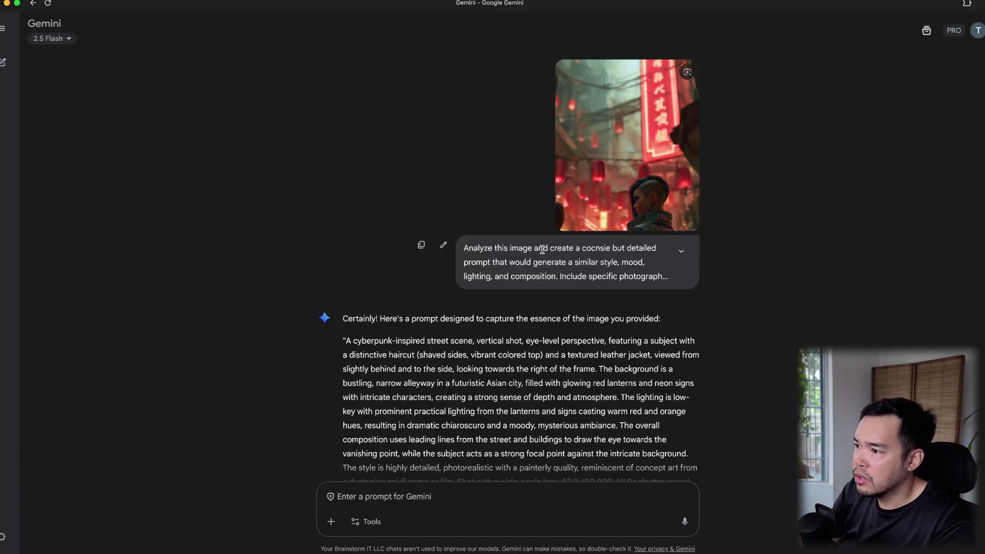
pyautogui.click(680, 251)
pyautogui.moveTo(461, 255); pyautogui.dragTo(611, 255)
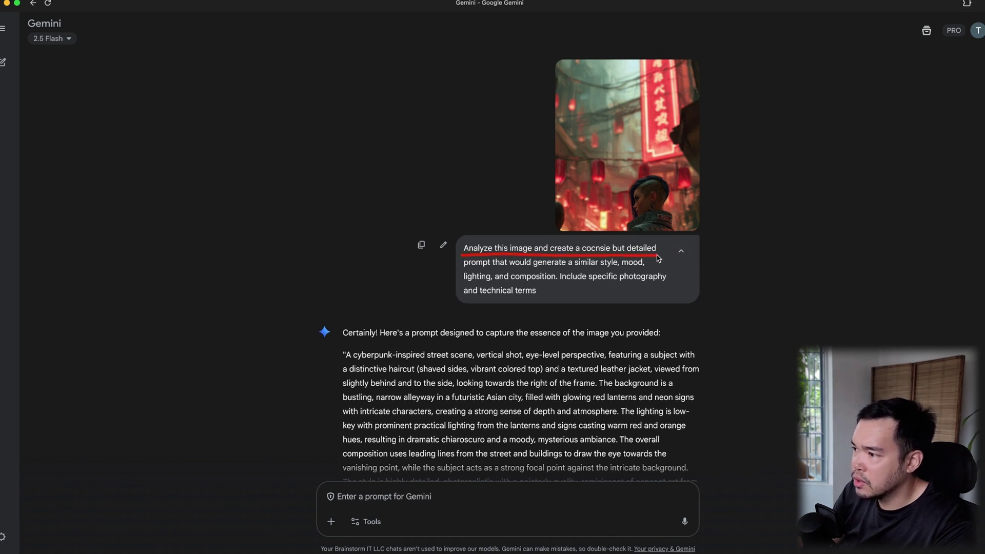
pyautogui.moveTo(482, 268); pyautogui.dragTo(597, 269)
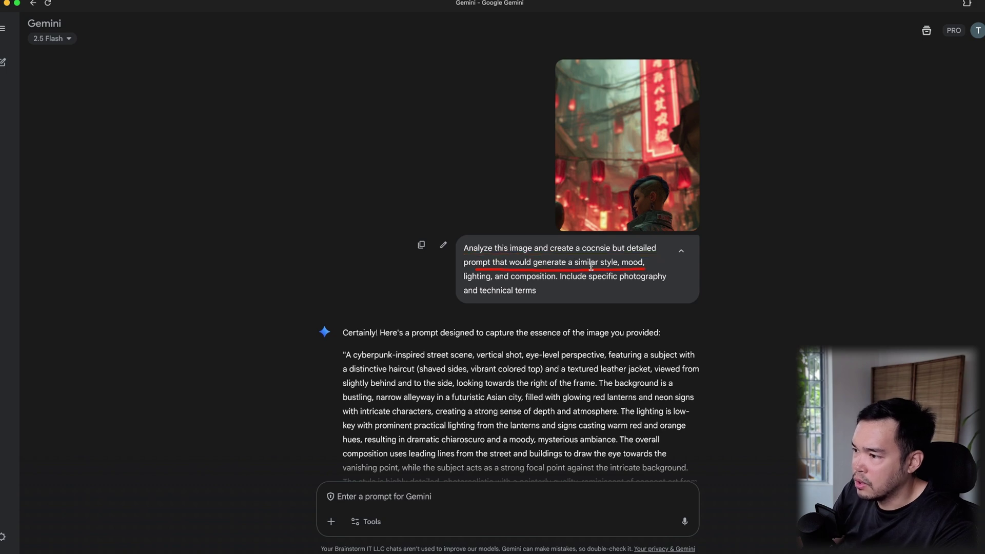
pyautogui.scroll(-3, 355, 278)
pyautogui.moveTo(336, 270)
pyautogui.mouseDown()
pyautogui.moveTo(641, 275)
pyautogui.moveTo(728, 392)
pyautogui.moveTo(660, 457)
pyautogui.mouseUp()
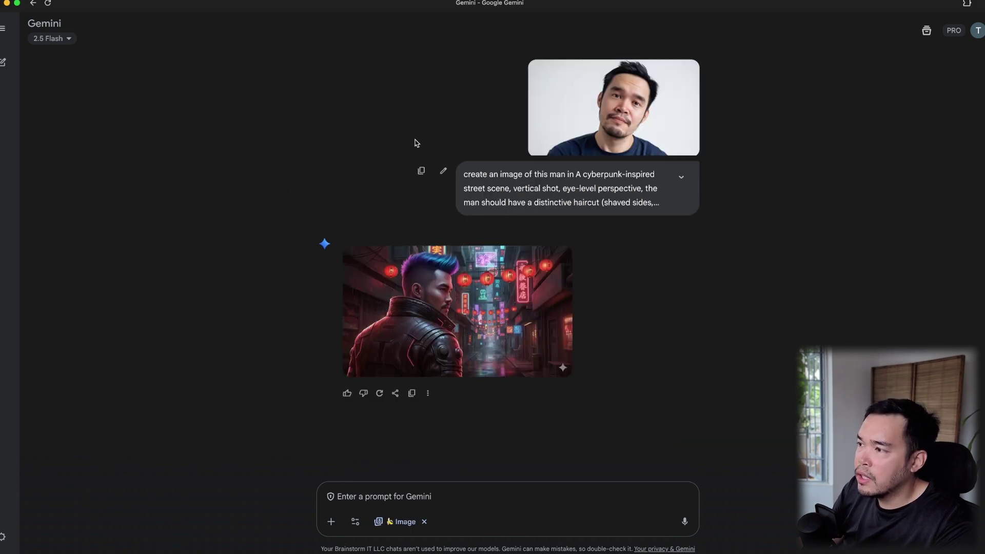
# Expand and outline the full cyberpunk prompt, view the generated image, then circle the woman-with-fish reference
pyautogui.click(680, 178)
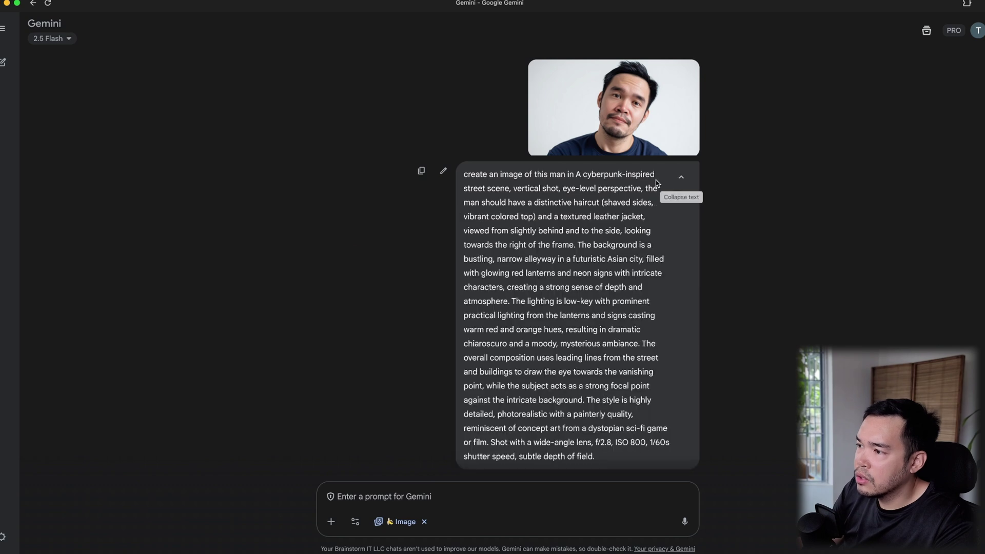
pyautogui.moveTo(461, 188)
pyautogui.mouseDown()
pyautogui.moveTo(450, 398)
pyautogui.moveTo(458, 451)
pyautogui.moveTo(610, 470)
pyautogui.moveTo(649, 469)
pyautogui.mouseUp()
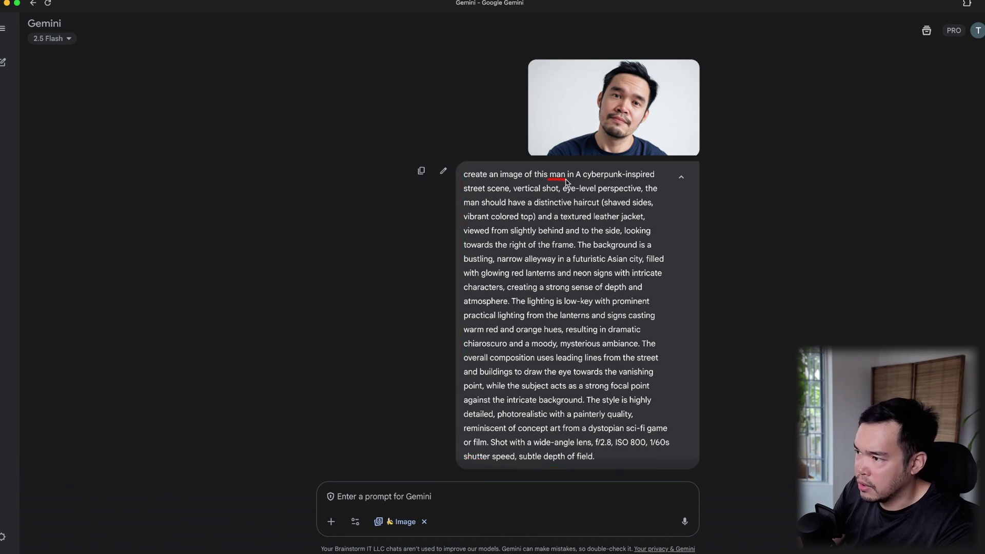
pyautogui.scroll(-5, 798, 213)
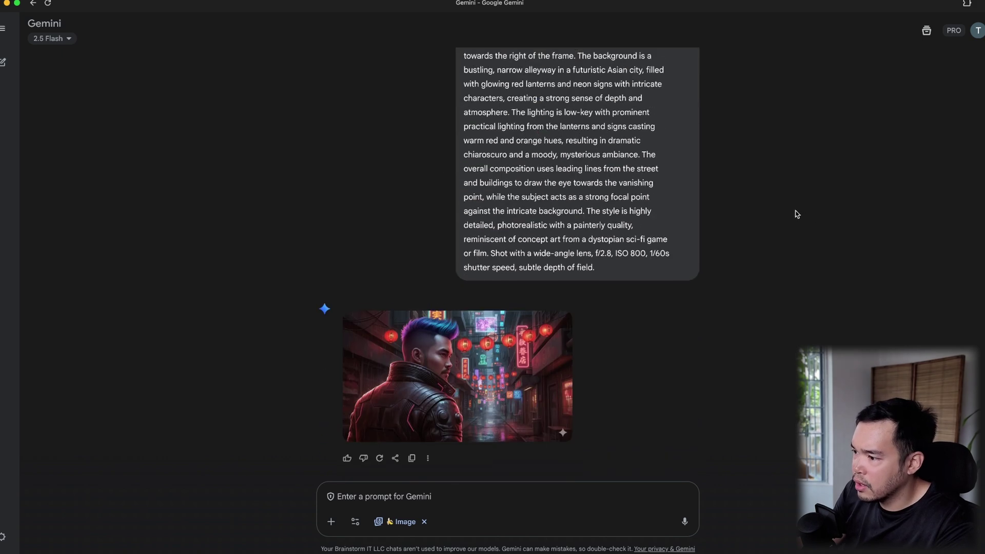
pyautogui.click(687, 318)
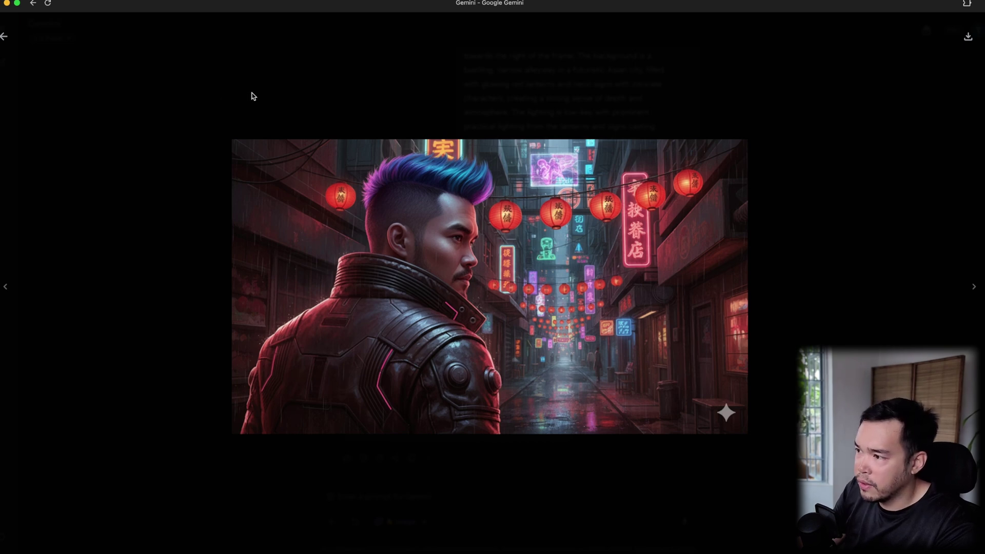
pyautogui.click(5, 35)
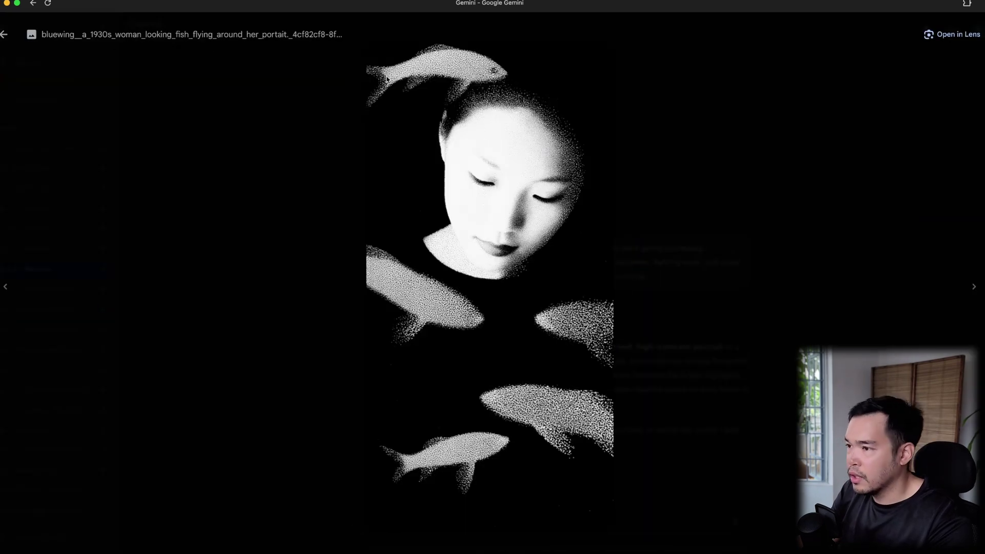
pyautogui.moveTo(353, 59)
pyautogui.mouseDown()
pyautogui.moveTo(340, 123)
pyautogui.moveTo(374, 502)
pyautogui.moveTo(682, 457)
pyautogui.moveTo(684, 101)
pyautogui.moveTo(355, 54)
pyautogui.mouseUp()
# Circle the describe-this-image prompt and Gemini's description of the woman-with-fish portrait
pyautogui.click(5, 35)
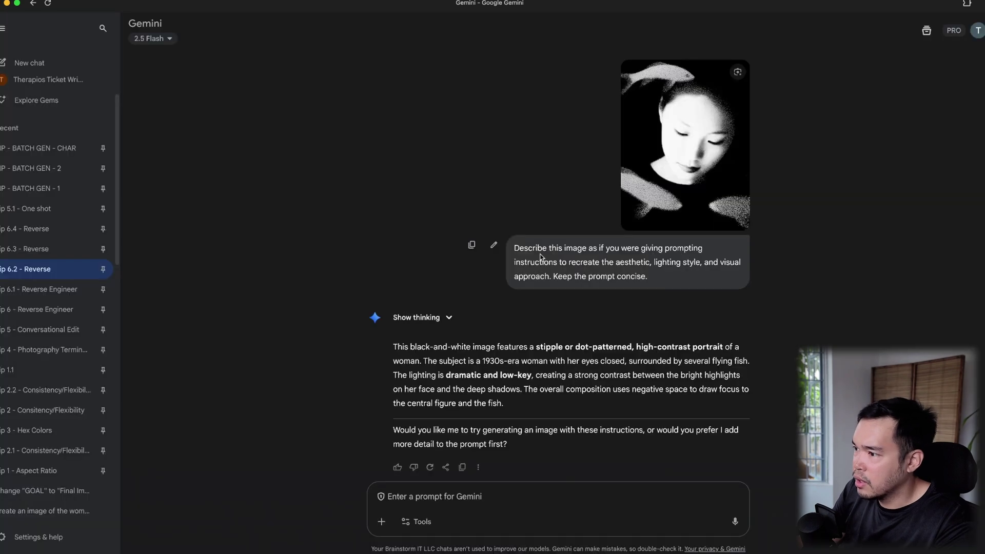
pyautogui.moveTo(519, 245)
pyautogui.mouseDown()
pyautogui.moveTo(499, 261)
pyautogui.moveTo(588, 301)
pyautogui.moveTo(767, 291)
pyautogui.moveTo(808, 252)
pyautogui.moveTo(521, 240)
pyautogui.mouseUp()
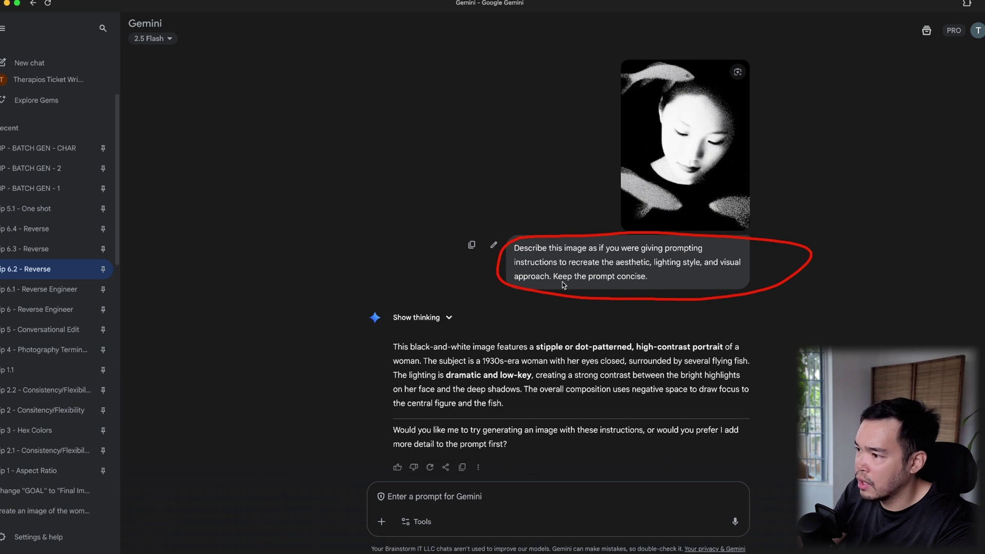
pyautogui.moveTo(433, 332)
pyautogui.mouseDown()
pyautogui.moveTo(396, 418)
pyautogui.moveTo(611, 335)
pyautogui.moveTo(367, 339)
pyautogui.mouseUp()
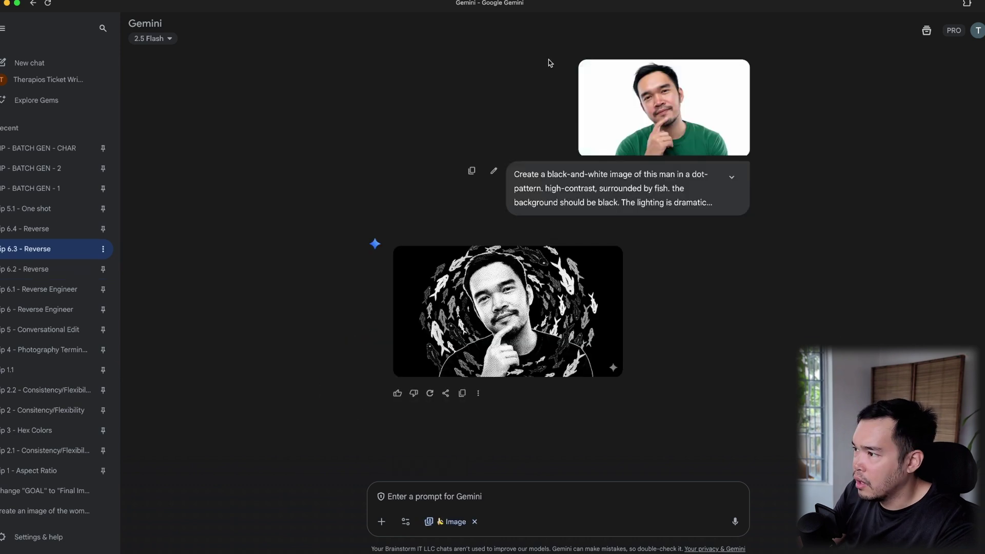
# Circle the man's photo and dot-pattern prompt, view the fish portrait, and underline the image-as-reference tip
pyautogui.moveTo(548, 63)
pyautogui.mouseDown()
pyautogui.moveTo(798, 122)
pyautogui.moveTo(450, 123)
pyautogui.mouseUp()
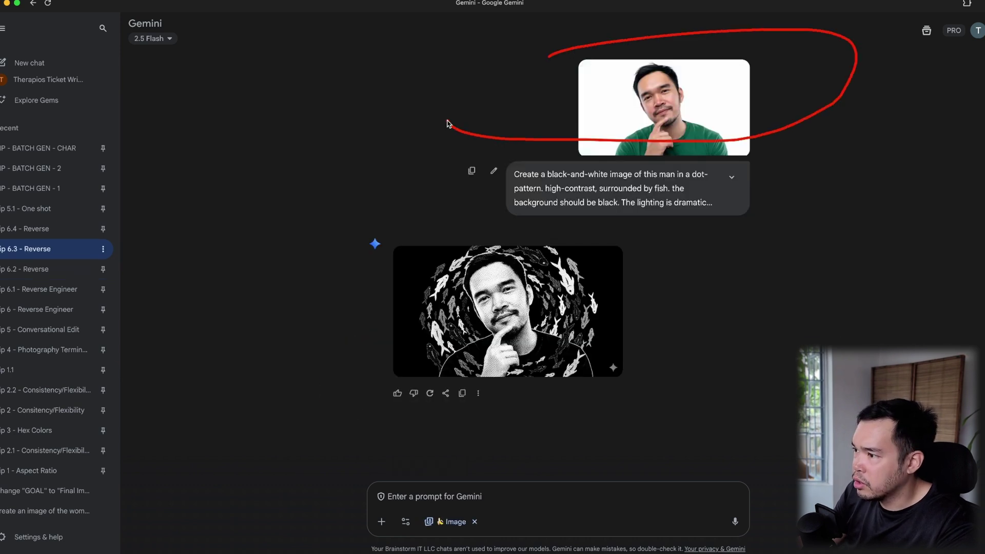
pyautogui.moveTo(572, 165)
pyautogui.mouseDown()
pyautogui.moveTo(495, 277)
pyautogui.moveTo(748, 282)
pyautogui.mouseUp()
pyautogui.click(511, 376)
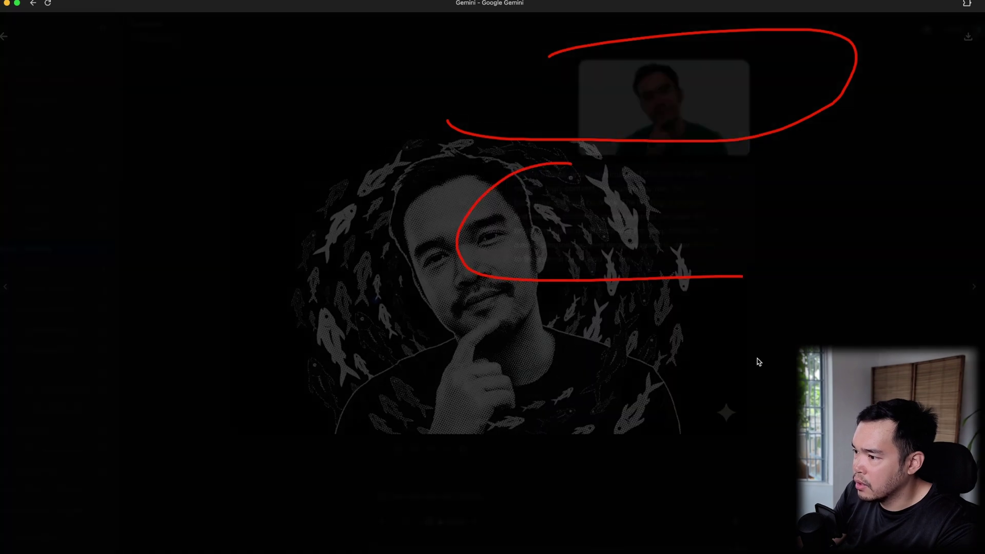
pyautogui.moveTo(559, 149)
pyautogui.mouseDown()
pyautogui.moveTo(353, 227)
pyautogui.moveTo(480, 457)
pyautogui.moveTo(750, 201)
pyautogui.moveTo(403, 154)
pyautogui.moveTo(440, 495)
pyautogui.moveTo(812, 344)
pyautogui.mouseUp()
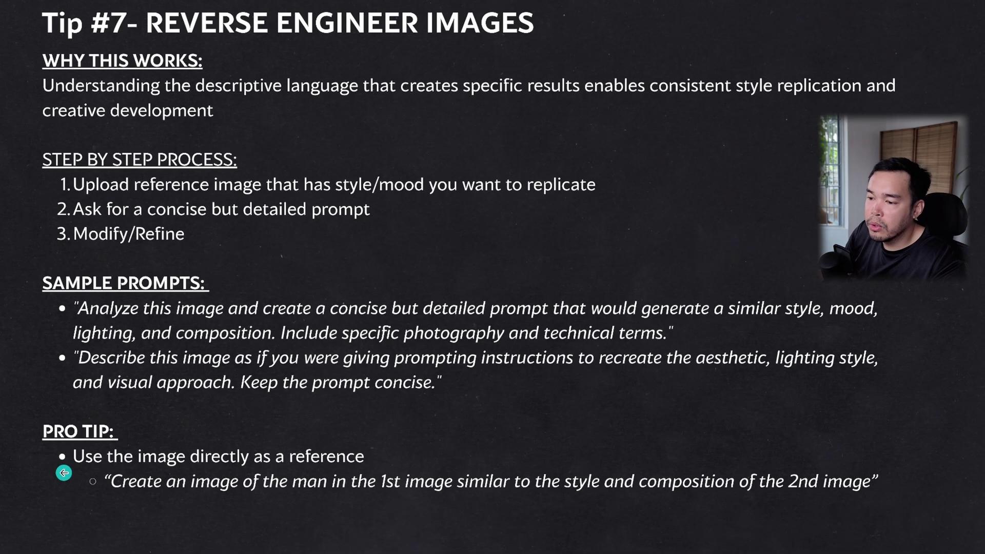
pyautogui.moveTo(64, 472); pyautogui.dragTo(407, 462)
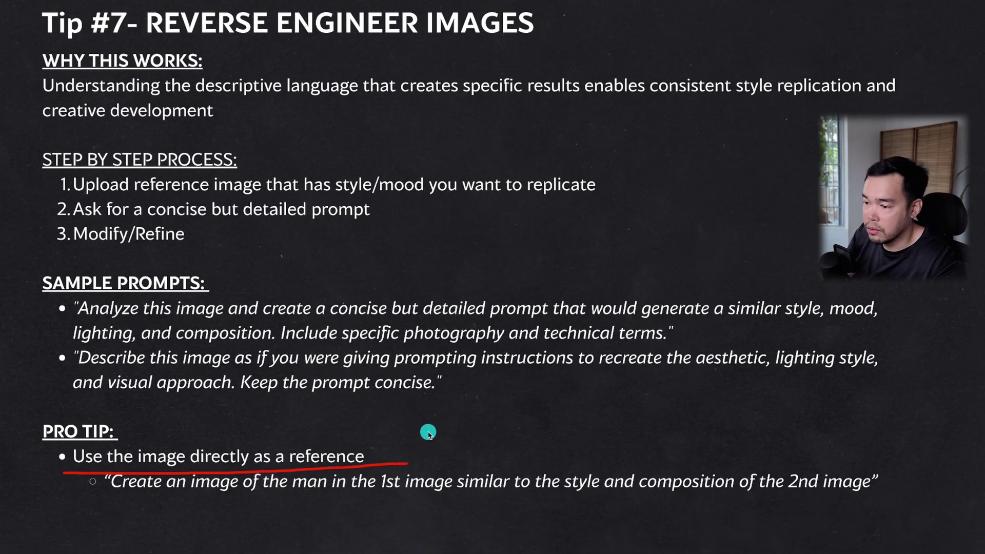
pyautogui.moveTo(117, 497); pyautogui.dragTo(839, 498)
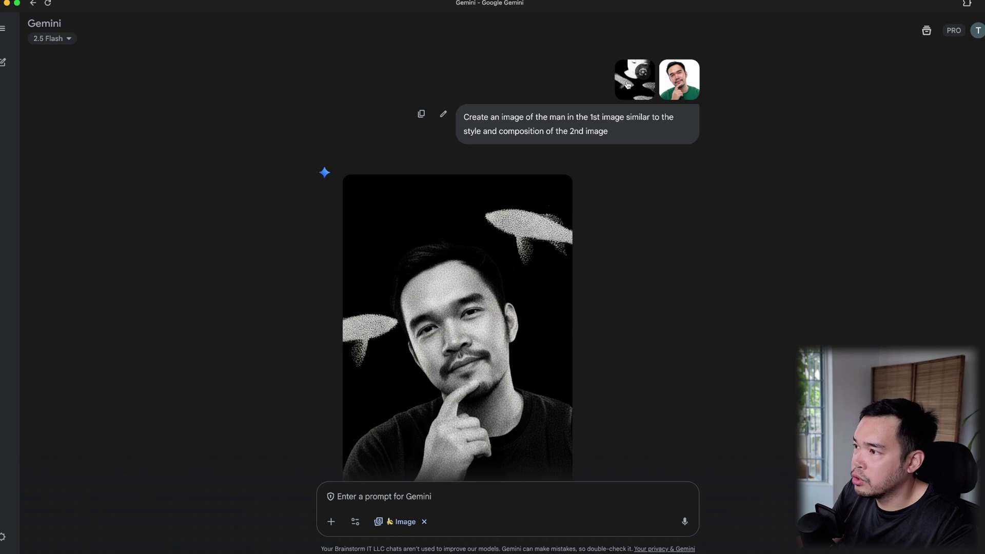
# View the woman-with-fish reference and the man's headshot reference full size
pyautogui.click(621, 86)
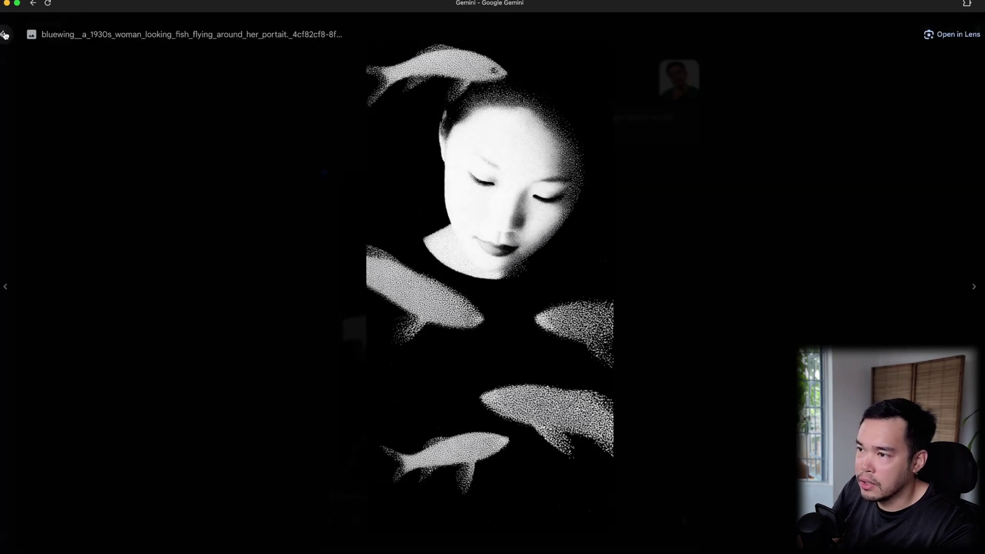
pyautogui.click(5, 35)
pyautogui.click(456, 264)
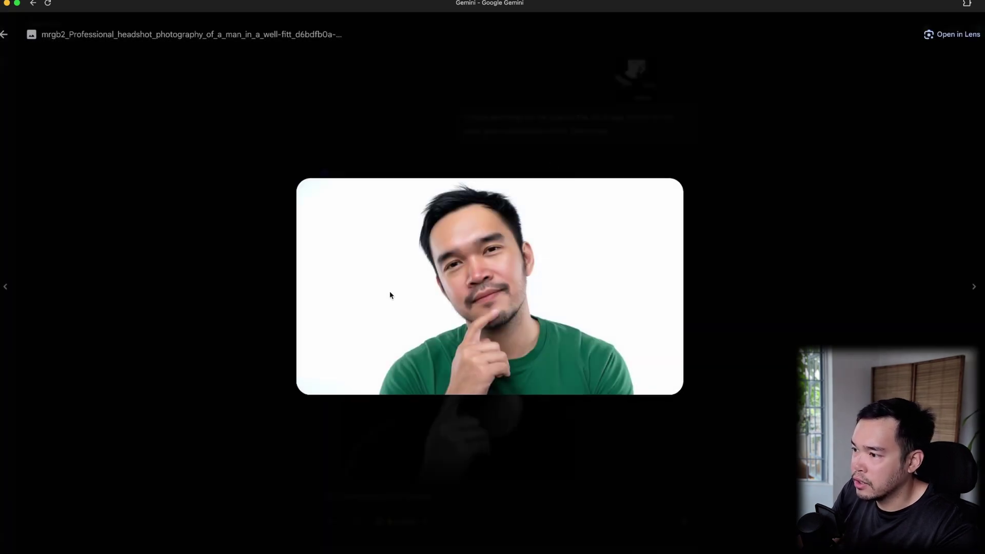
pyautogui.press('Escape')
# View the generated dot-pattern portrait full size and circle the stippled fish at top right, left and bottom
pyautogui.click(426, 271)
pyautogui.moveTo(563, 67)
pyautogui.mouseDown()
pyautogui.moveTo(508, 72)
pyautogui.moveTo(556, 525)
pyautogui.moveTo(645, 69)
pyautogui.moveTo(586, 58)
pyautogui.mouseUp()
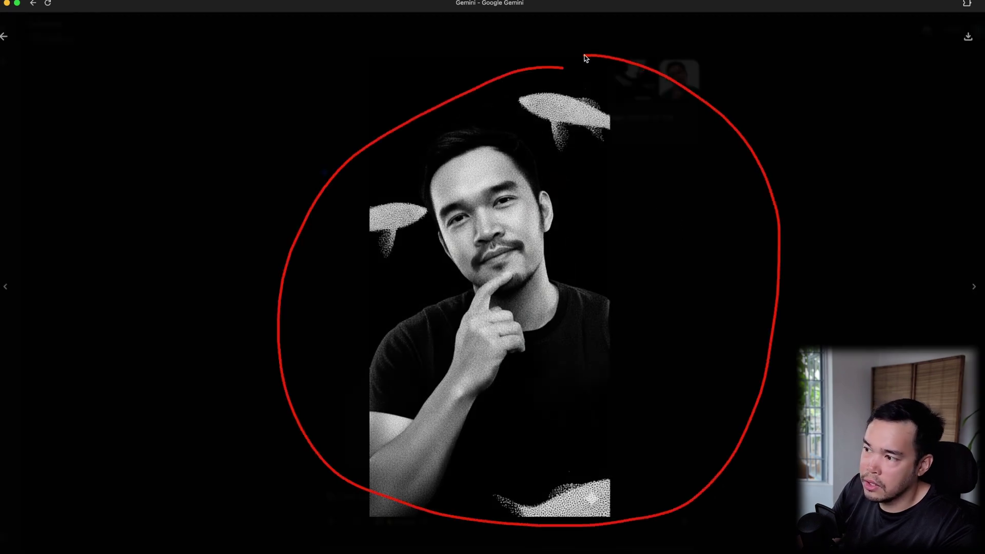
pyautogui.moveTo(516, 112)
pyautogui.mouseDown()
pyautogui.moveTo(646, 167)
pyautogui.moveTo(590, 76)
pyautogui.moveTo(513, 99)
pyautogui.mouseUp()
pyautogui.moveTo(369, 189)
pyautogui.mouseDown()
pyautogui.moveTo(413, 198)
pyautogui.moveTo(427, 216)
pyautogui.moveTo(394, 259)
pyautogui.moveTo(335, 226)
pyautogui.moveTo(370, 182)
pyautogui.mouseUp()
pyautogui.moveTo(602, 470)
pyautogui.mouseDown()
pyautogui.moveTo(673, 524)
pyautogui.moveTo(584, 466)
pyautogui.mouseUp()
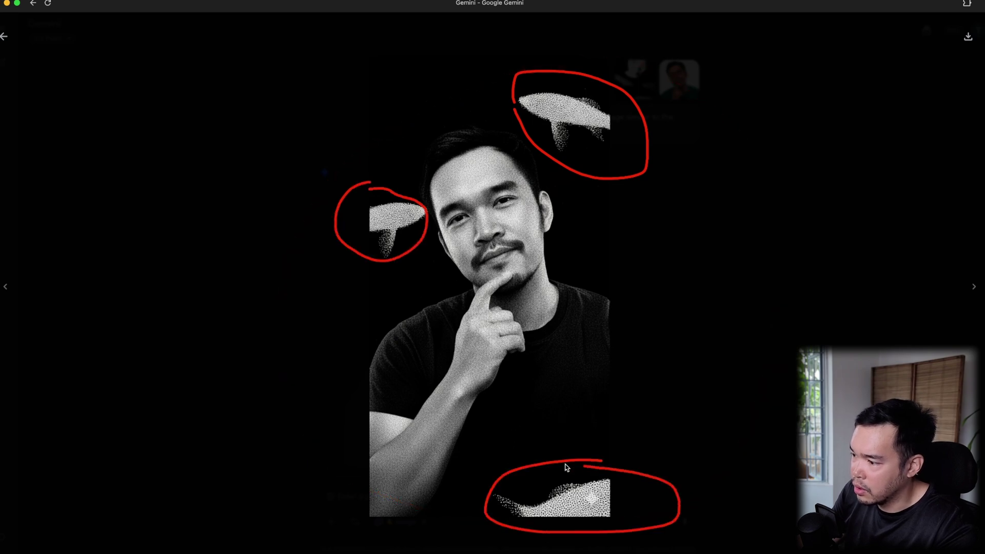
pyautogui.click(3, 36)
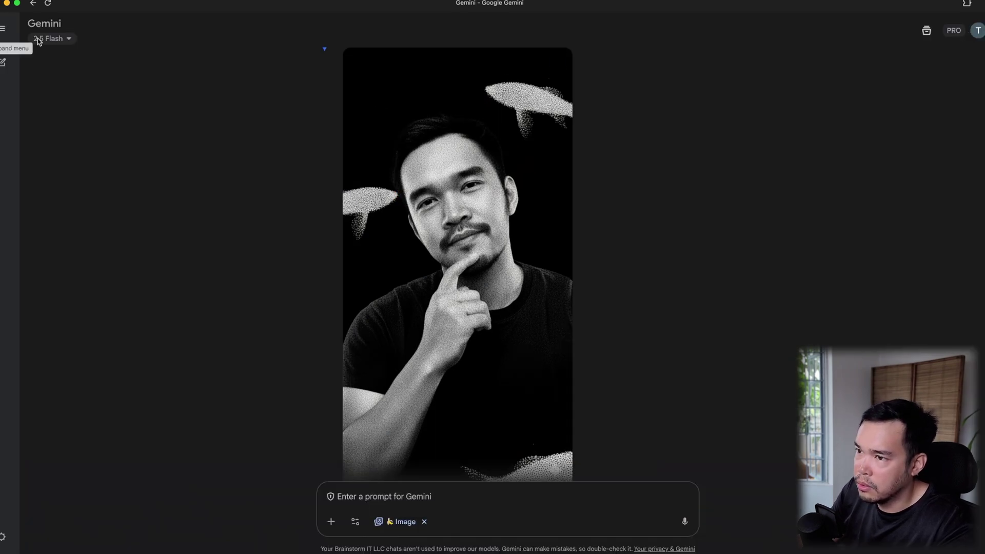